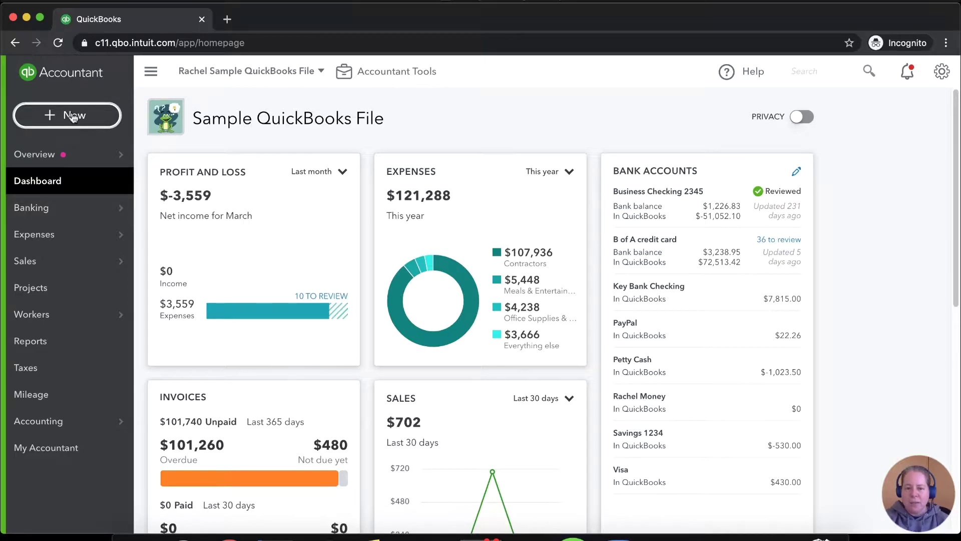
- Start a new sales receipt and add 'Stripe Customer' as a new customer
click(73, 116)
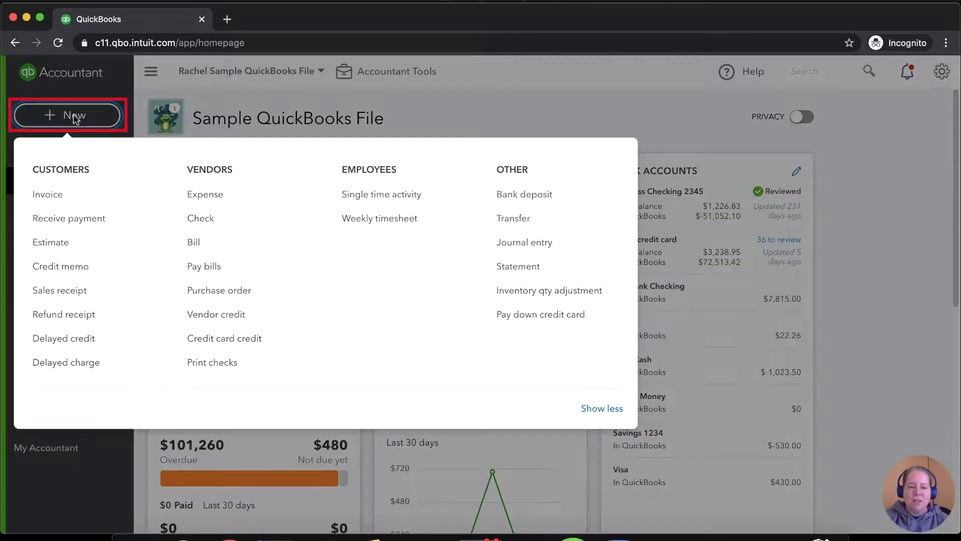
click(60, 219)
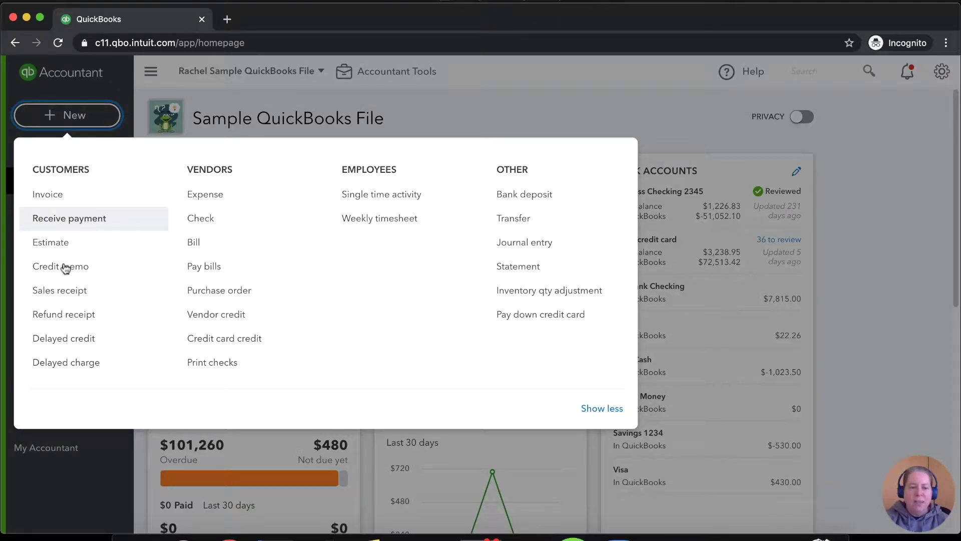
click(62, 290)
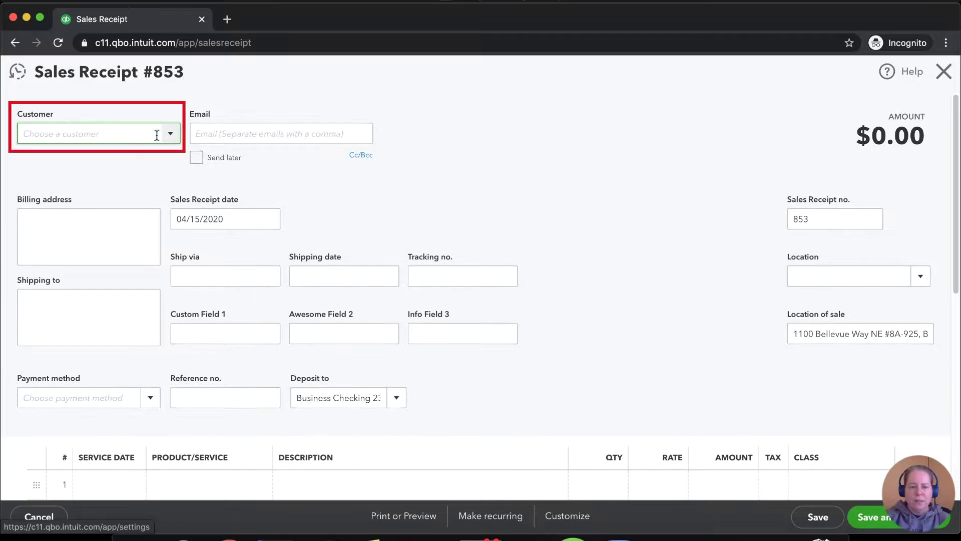
text(St)
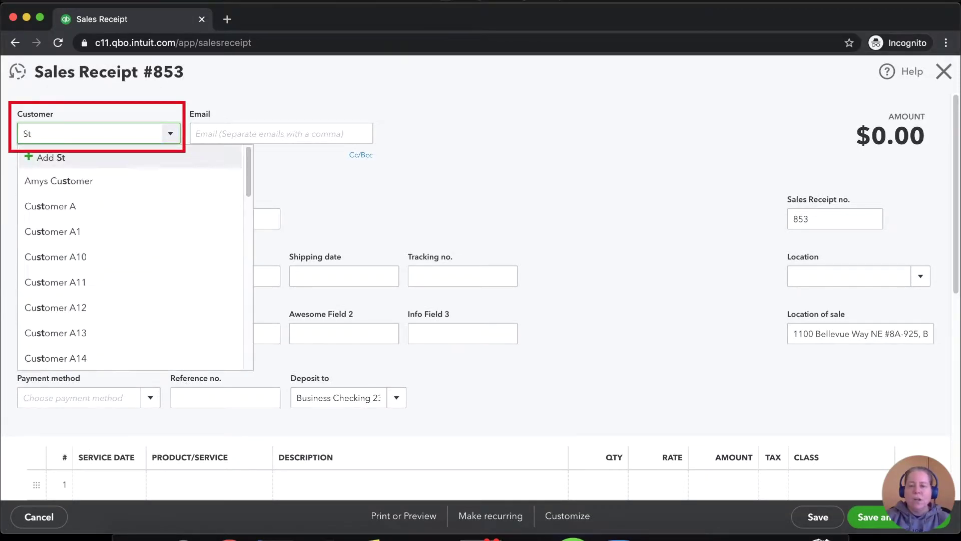
text(ripe Customer)
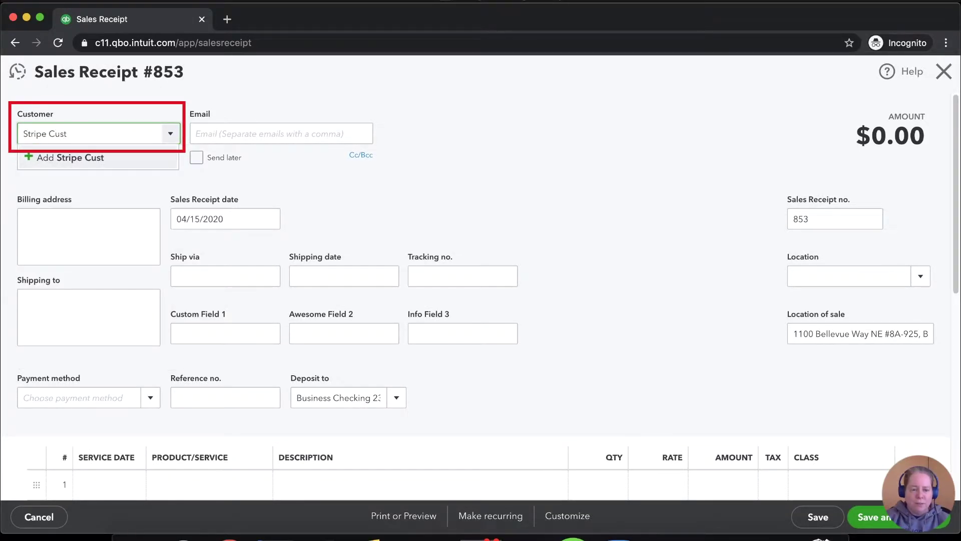
key(Return)
click(218, 252)
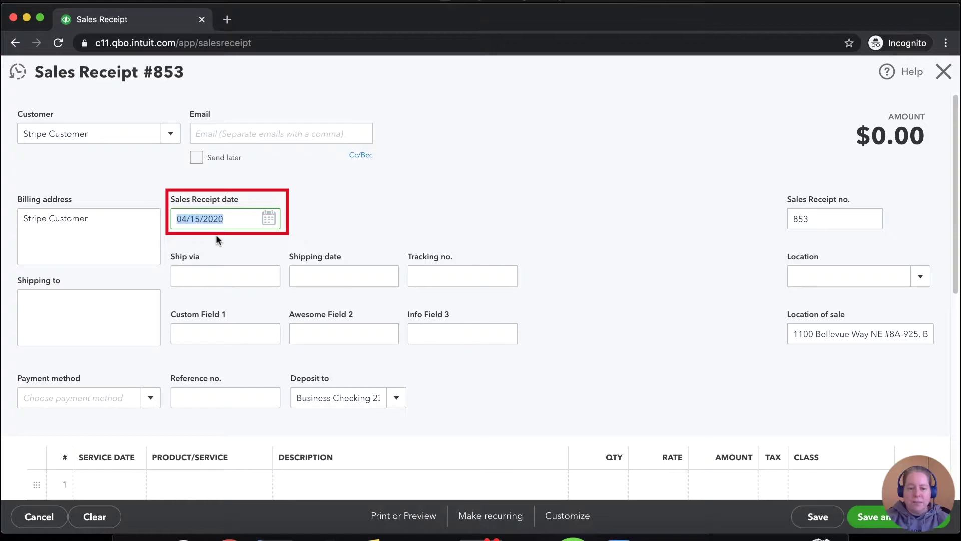
- Set the receipt's Deposit to account to Undeposited Funds
scroll(218, 293, down, 1)
click(393, 371)
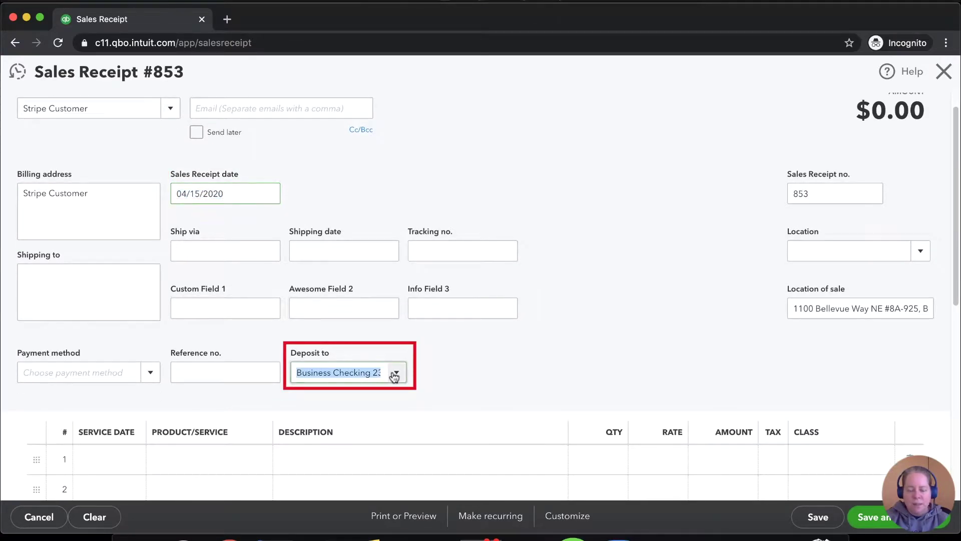
text(undepo)
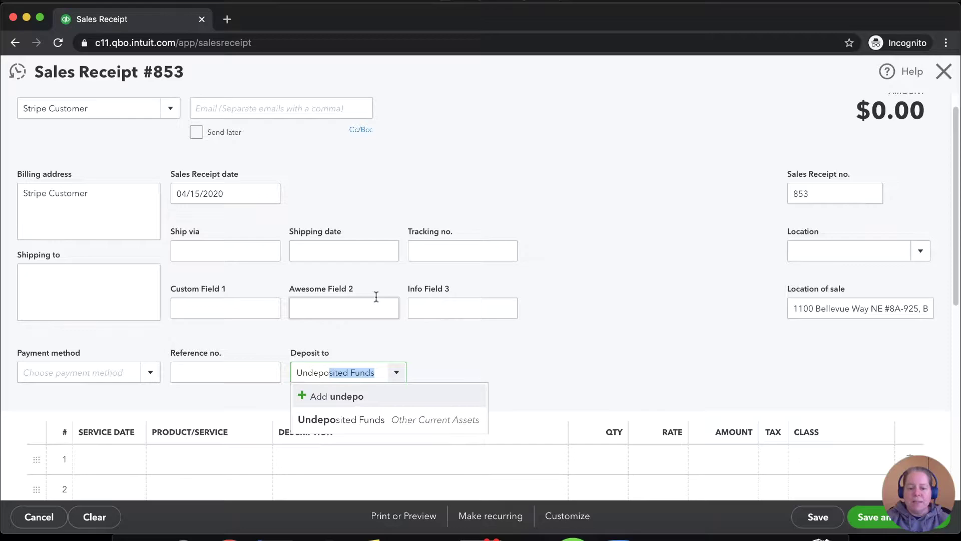
click(390, 420)
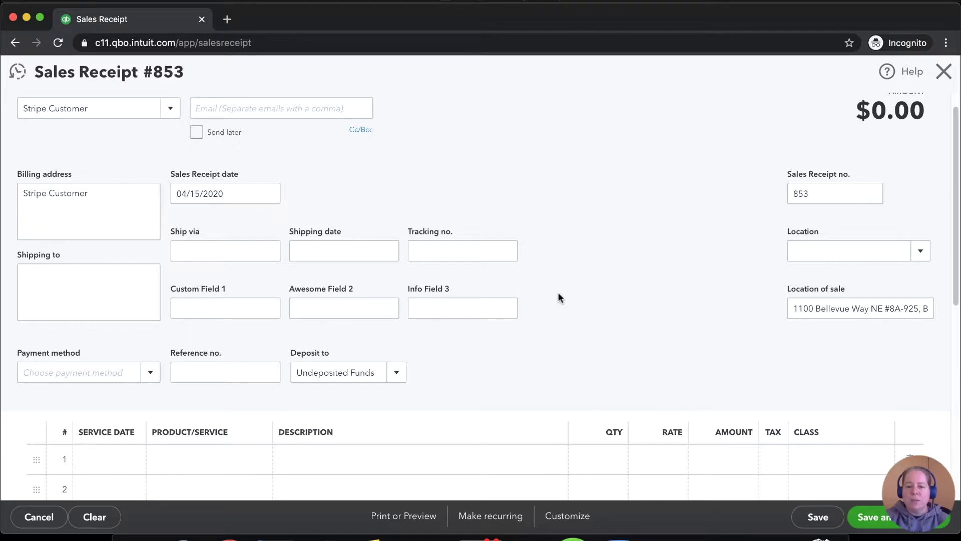
- Add a Bathtub line at rate 200 to receipt 853, then save and close it
scroll(557, 293, down, 3)
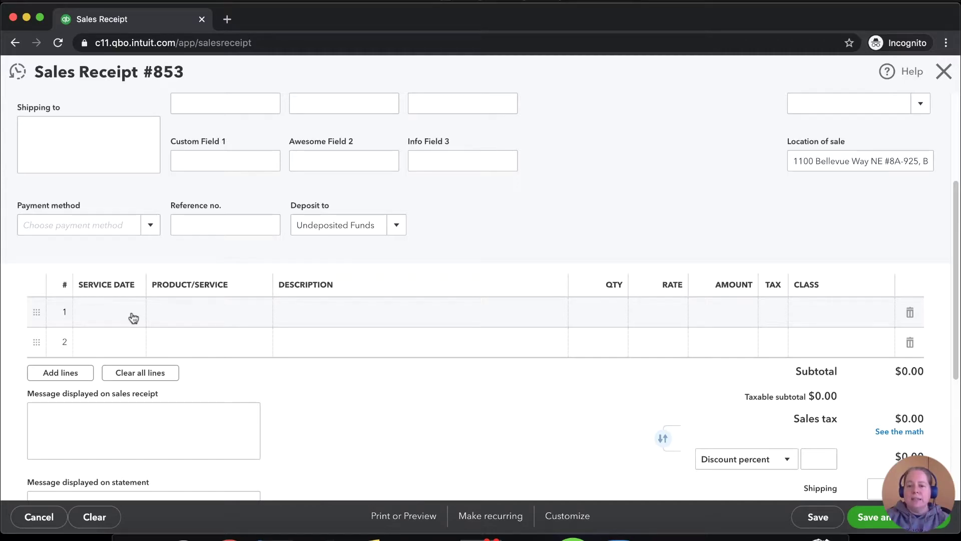
click(185, 323)
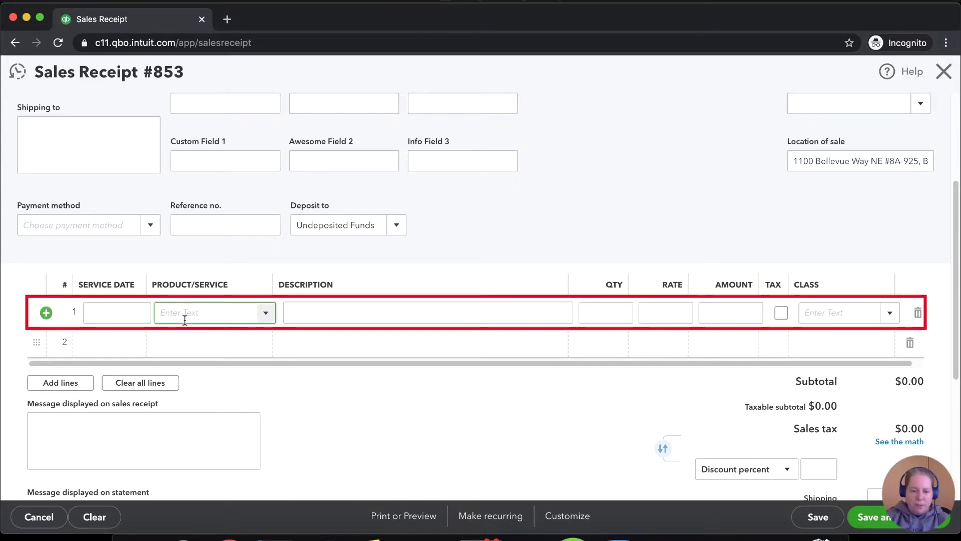
text(Bathtub)
key(Tab)
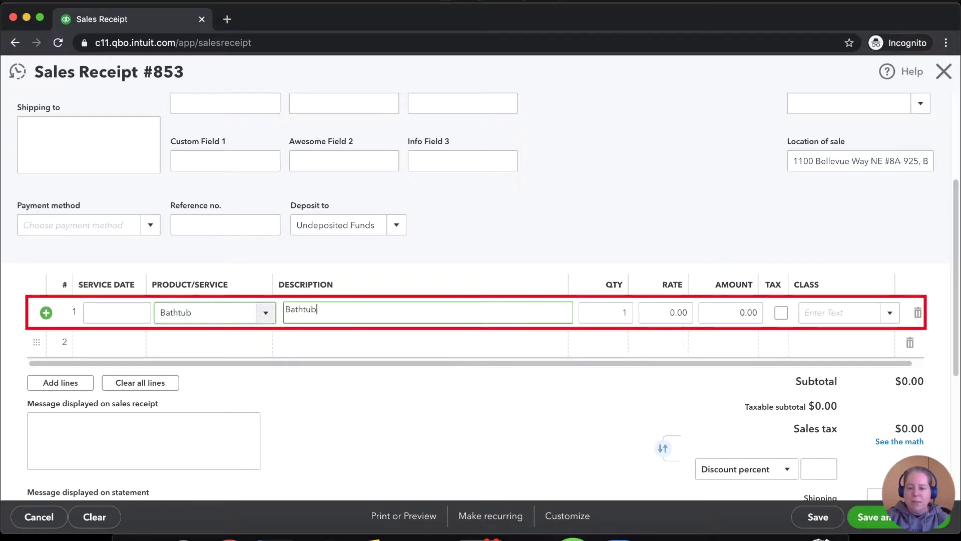
key(Tab)
key(Tab)
text(200)
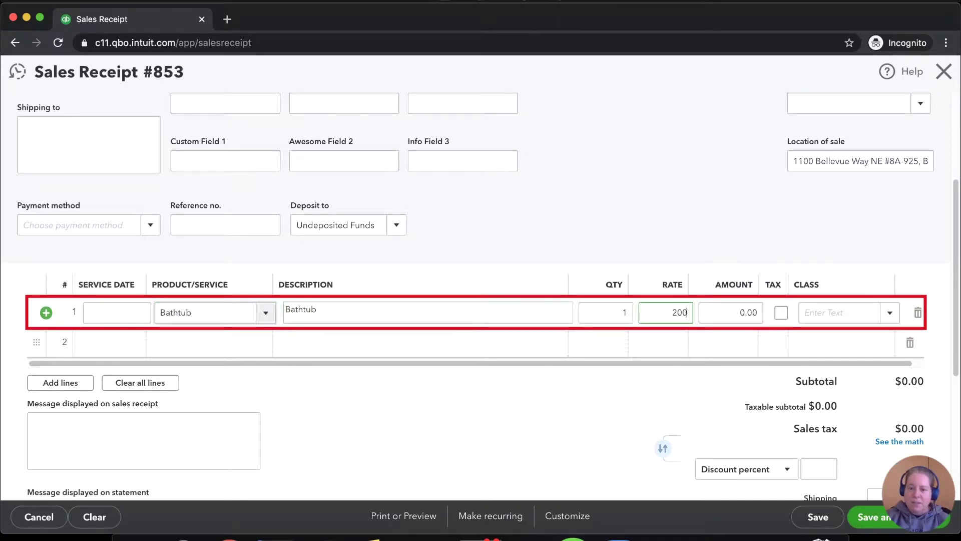
key(Tab)
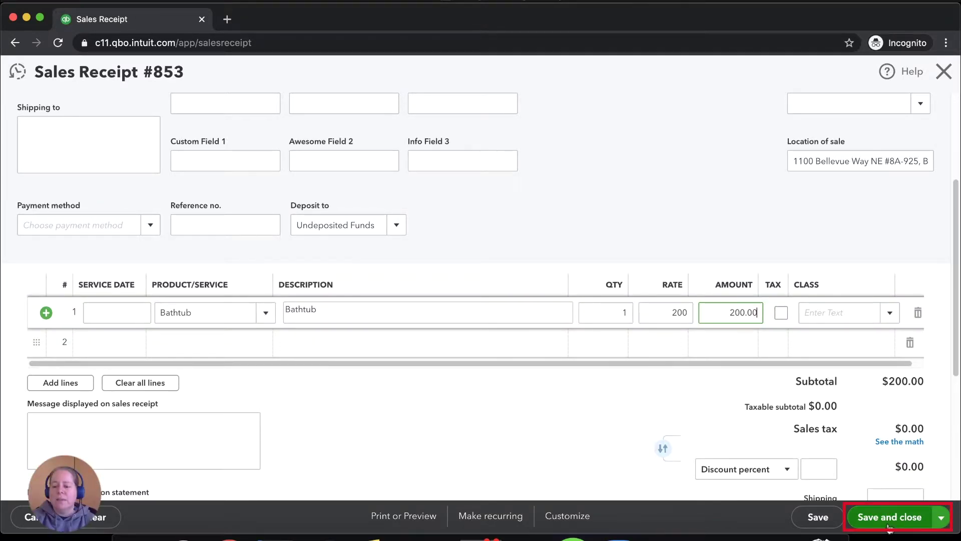
click(876, 509)
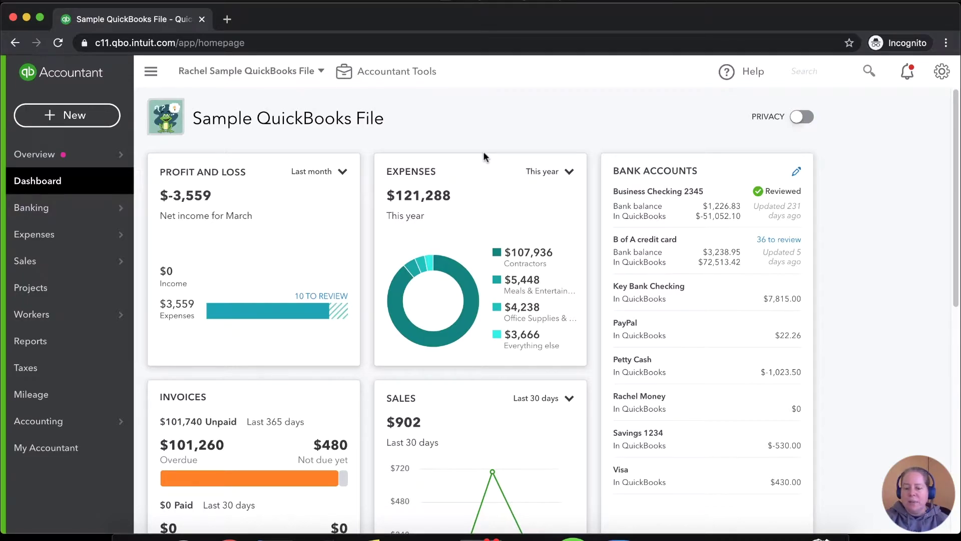
- Multiply 200 by .97 in Calculator to get the 194 net amount
click(321, 536)
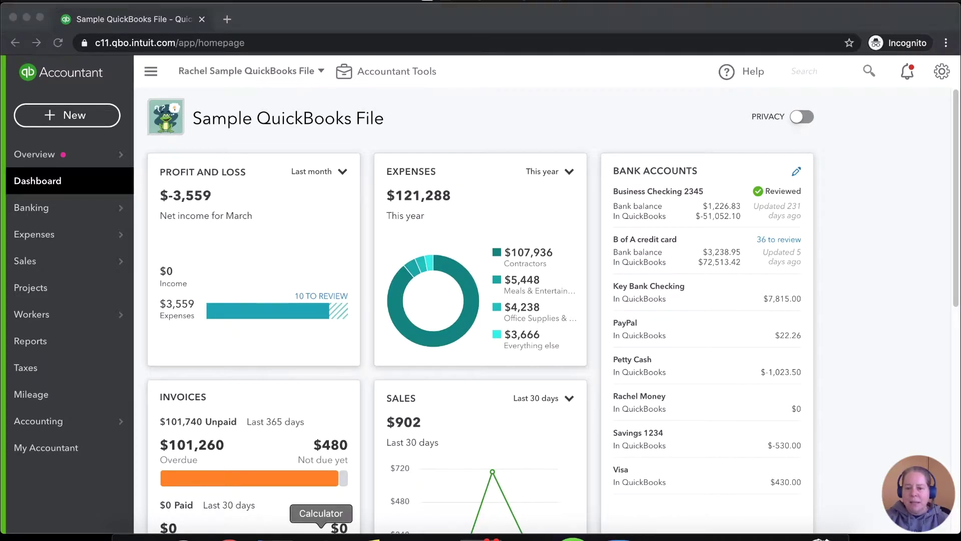
text(200)
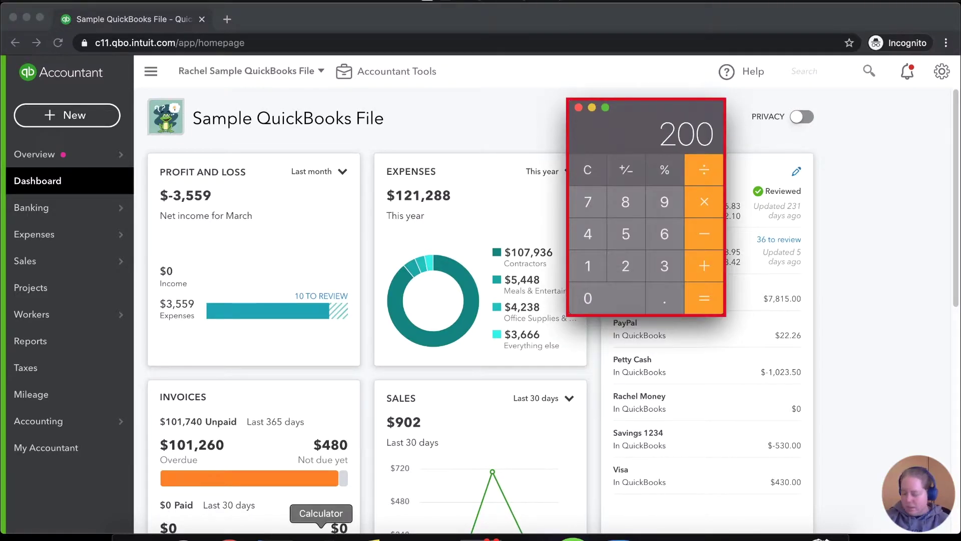
key(asterisk)
text(.97)
key(Return)
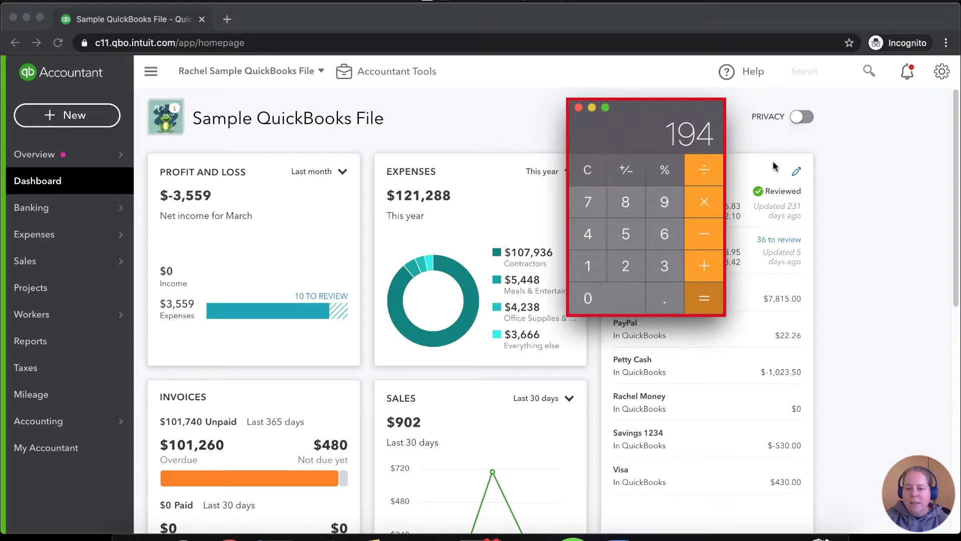
click(835, 214)
- Open the Business Checking banking page and start a new bank deposit
click(647, 209)
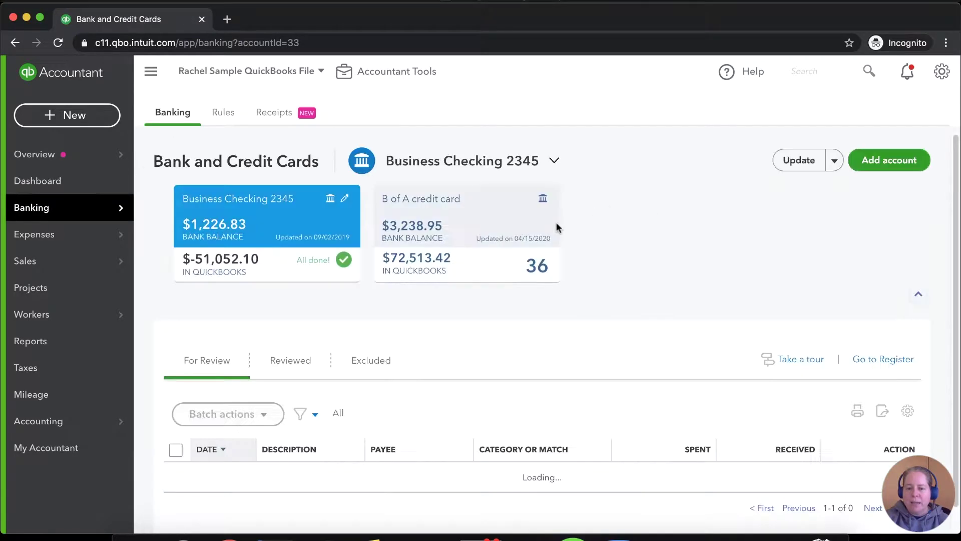
scroll(386, 320, down, 2)
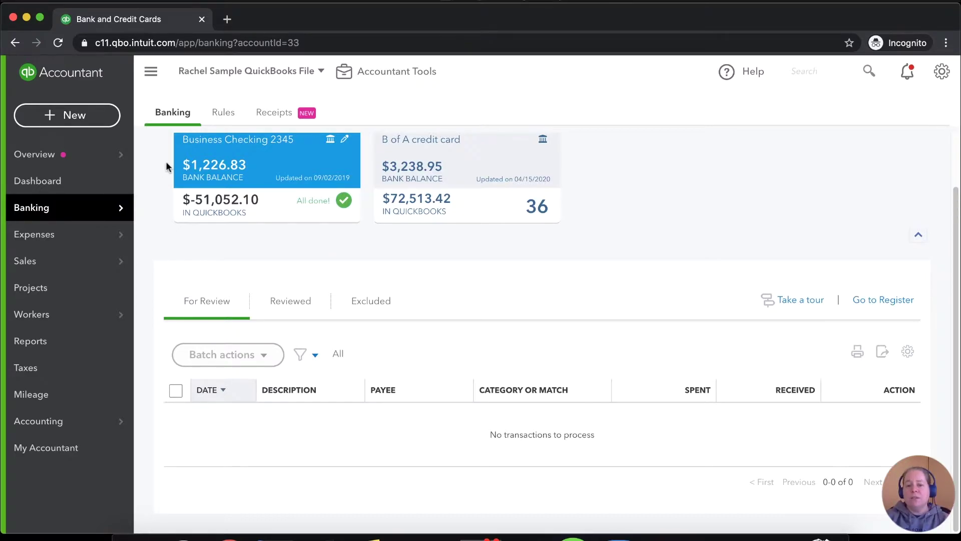
click(78, 123)
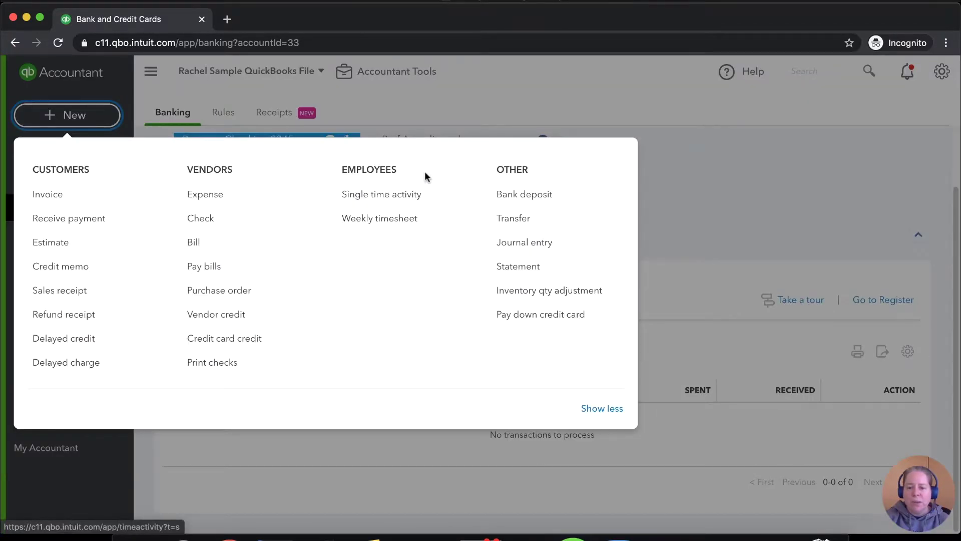
click(528, 198)
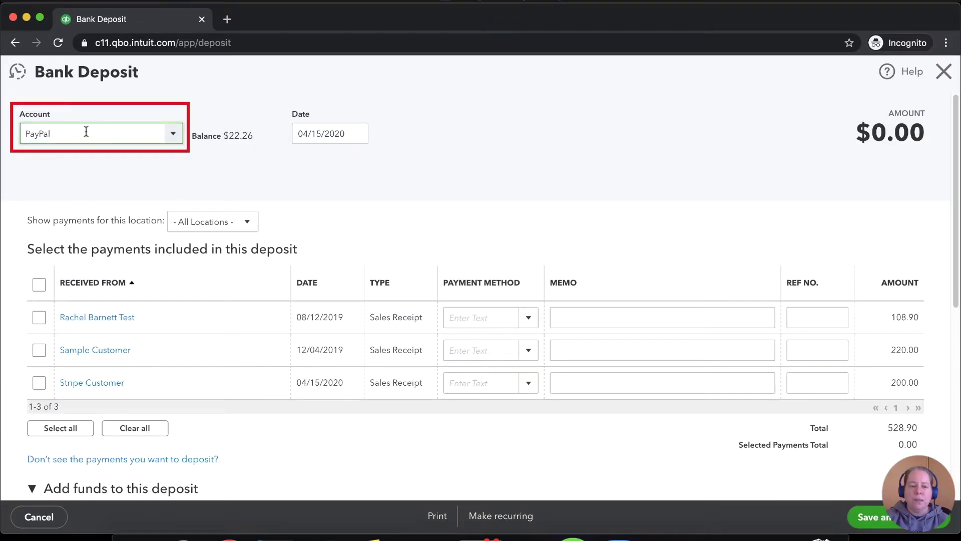
- Deposit into Business Checking 2345 with only Stripe Customer's 200.00 payment ticked, totalling $200.00
click(86, 131)
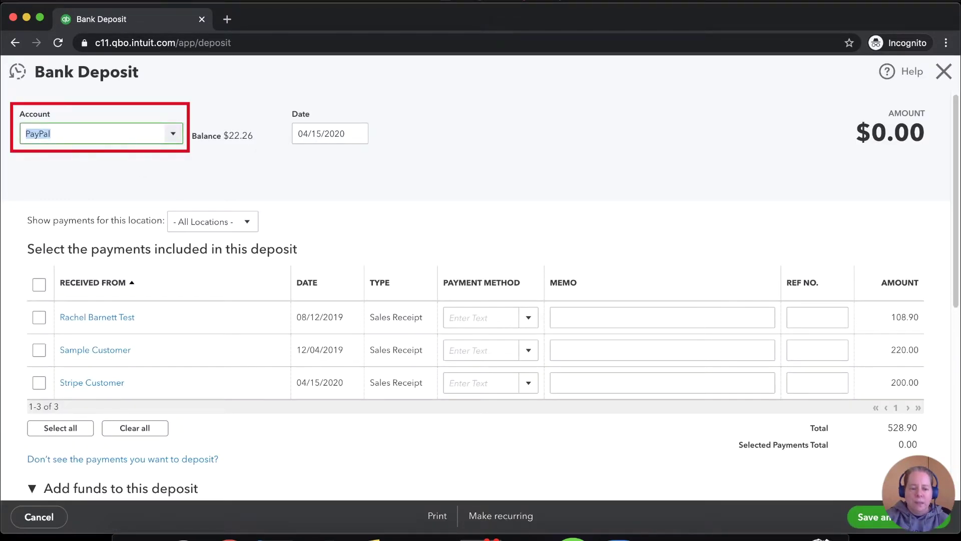
text(check)
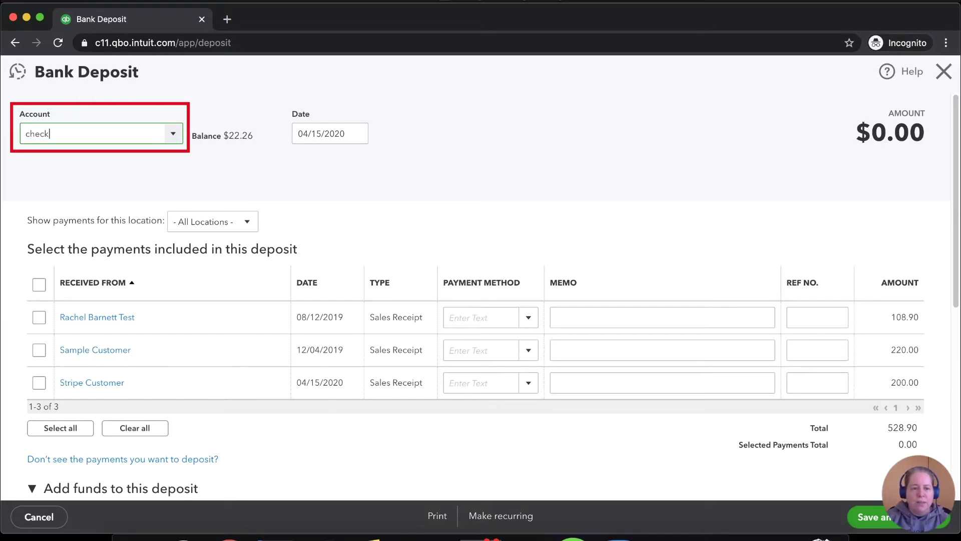
click(65, 179)
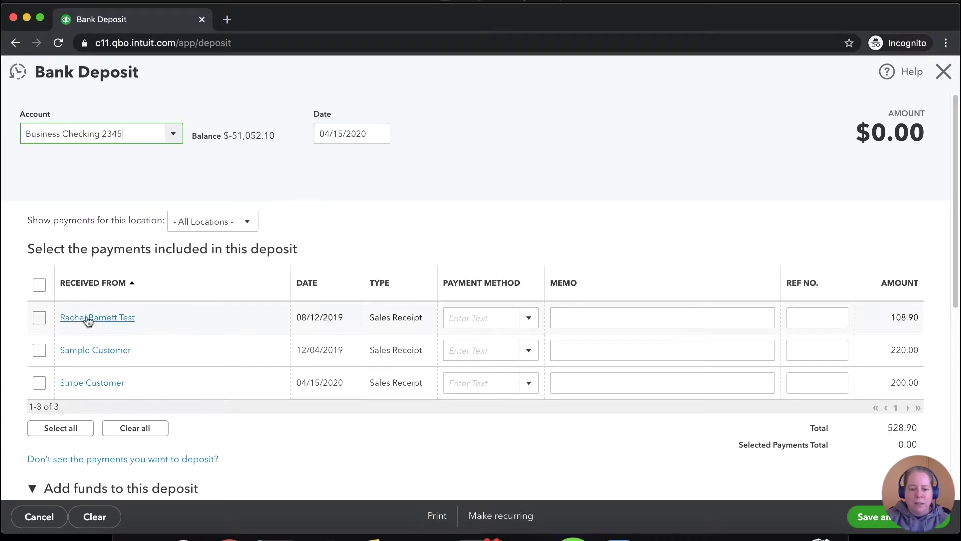
click(40, 383)
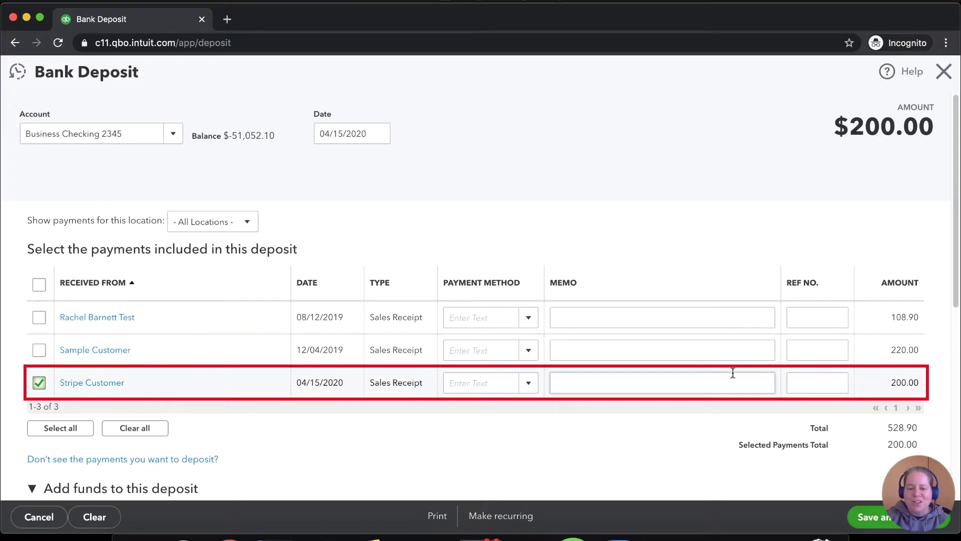
scroll(732, 371, down, 1)
scroll(732, 370, down, 2)
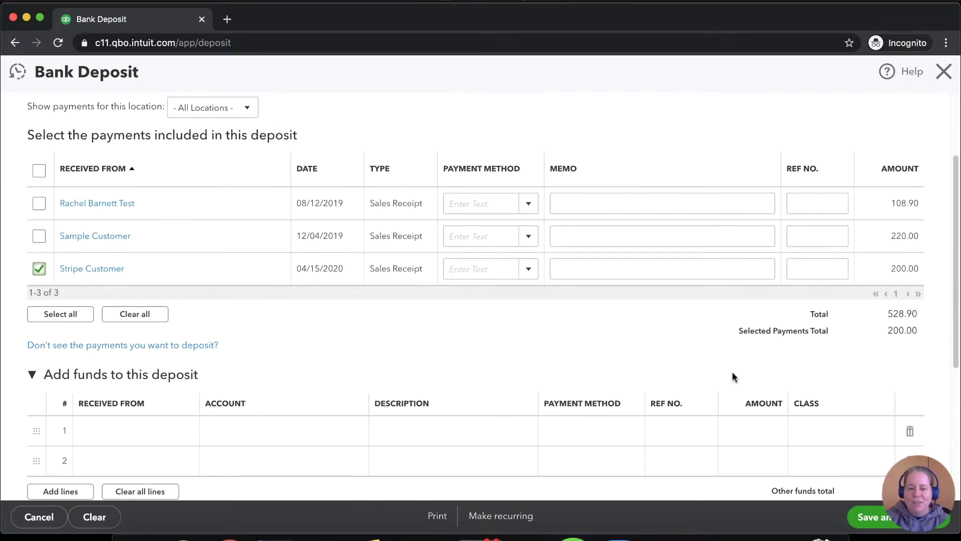
scroll(794, 328, up, 3)
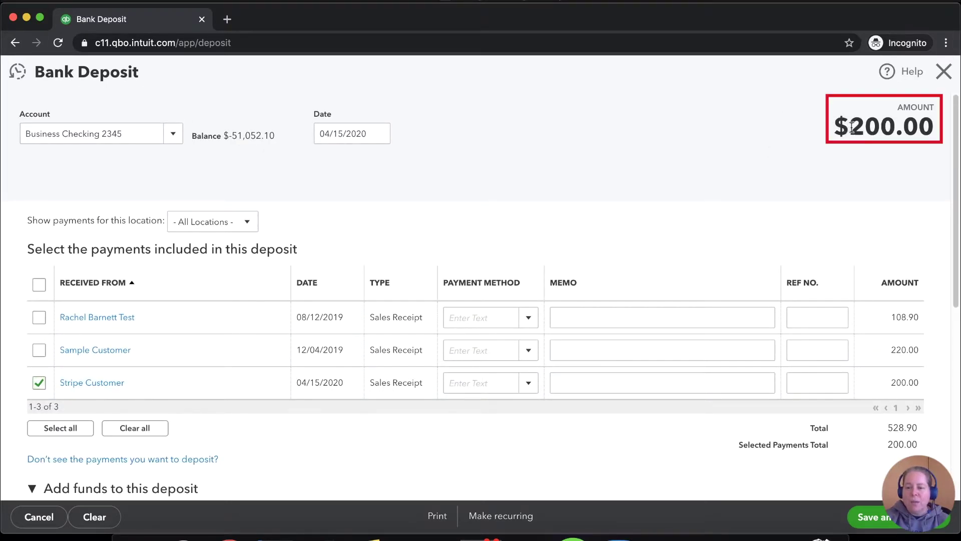
drag(848, 126, 923, 129)
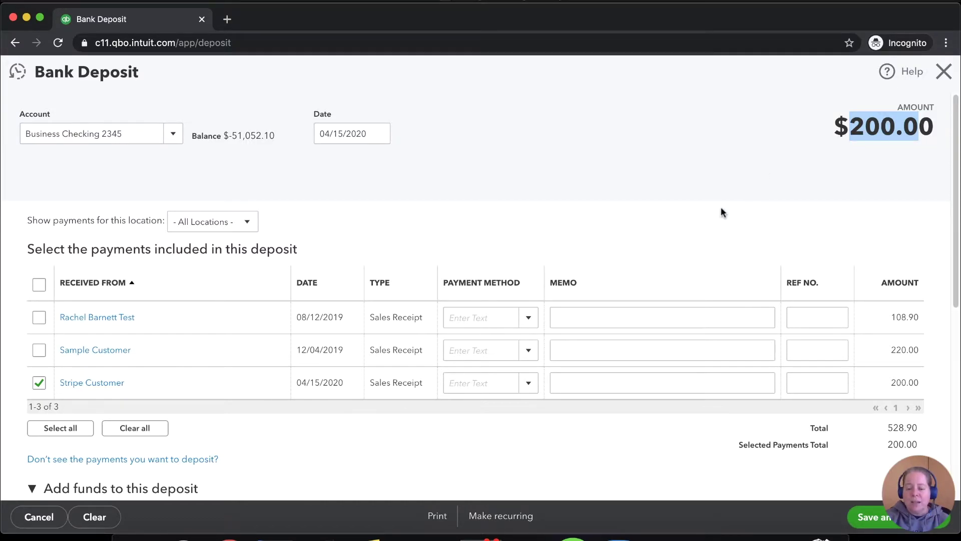
scroll(670, 260, down, 3)
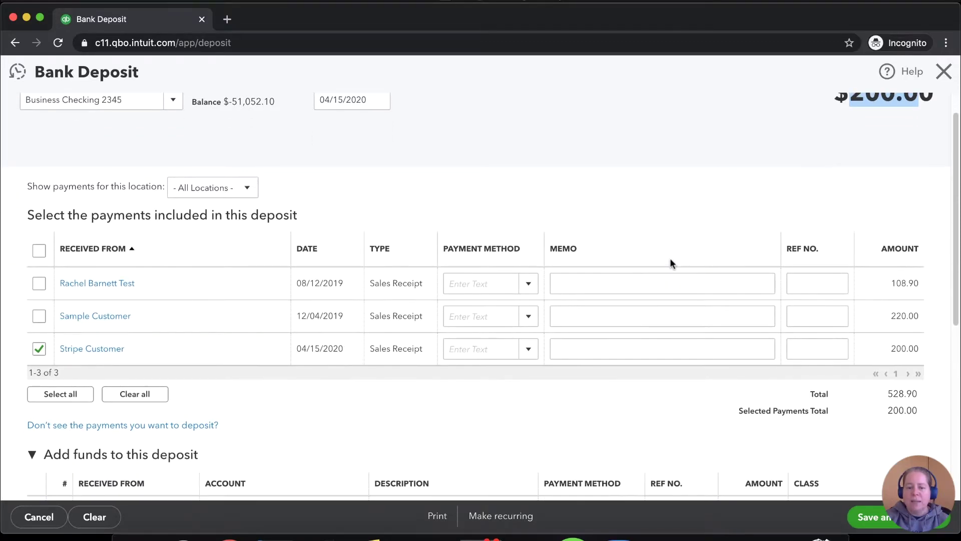
- Add 'Stripe Vendor' as a new vendor on the first funds line
click(156, 391)
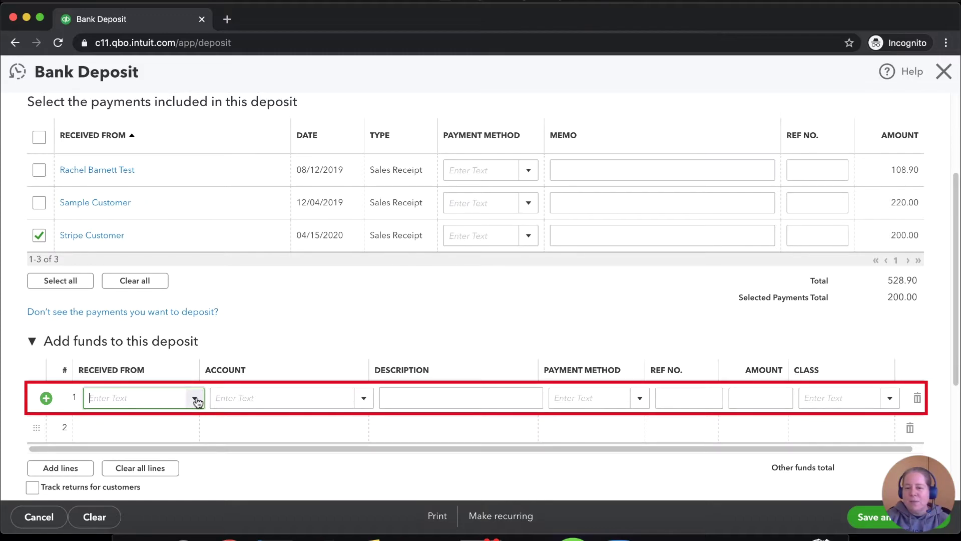
text(Stripe )
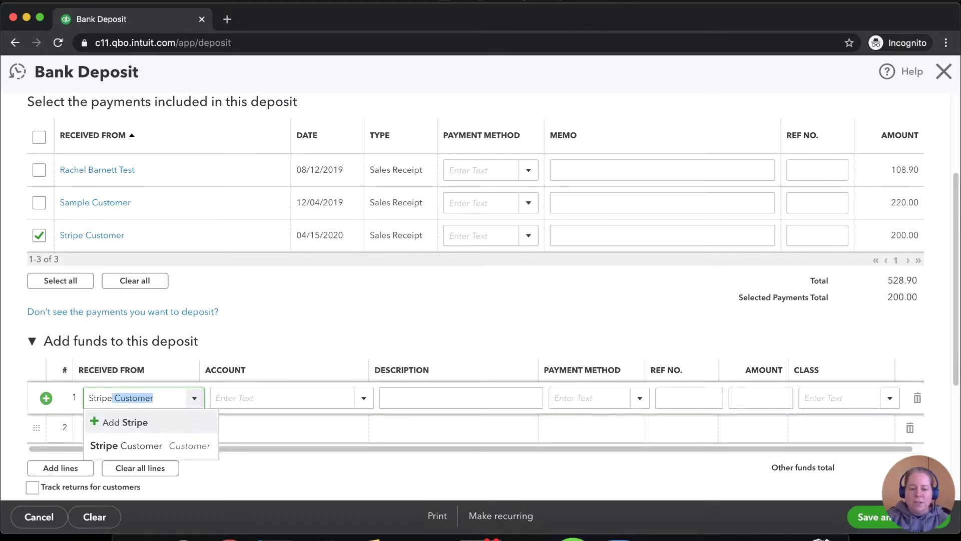
text(Vendor)
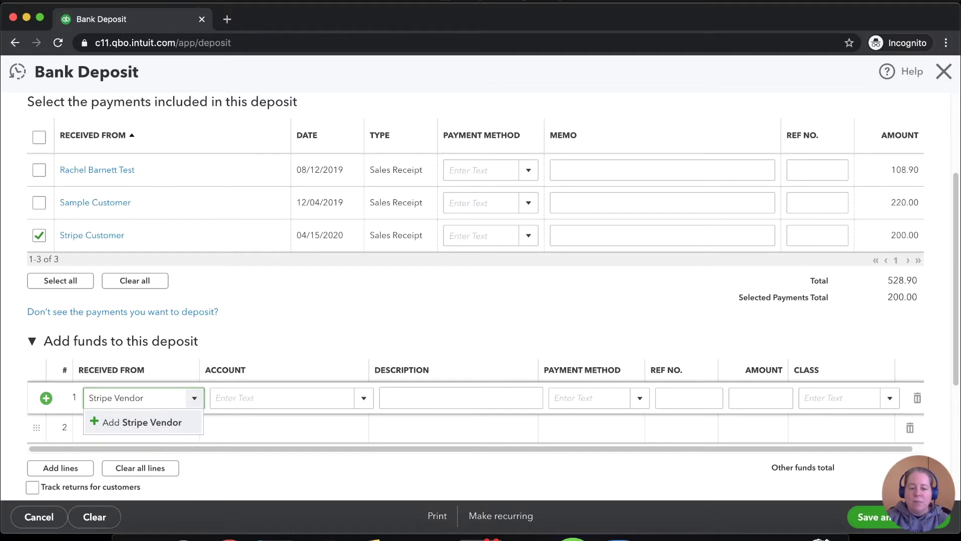
key(Return)
click(154, 241)
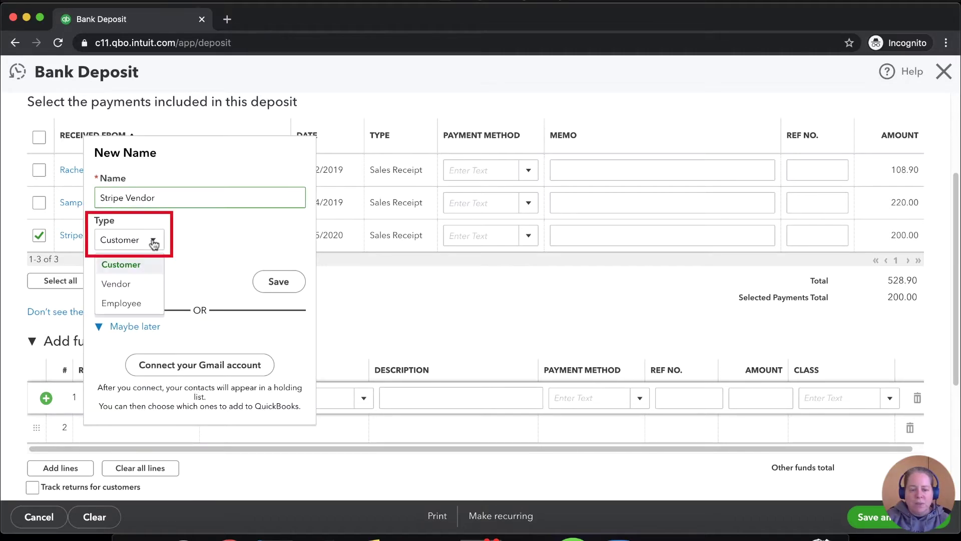
click(263, 287)
click(270, 284)
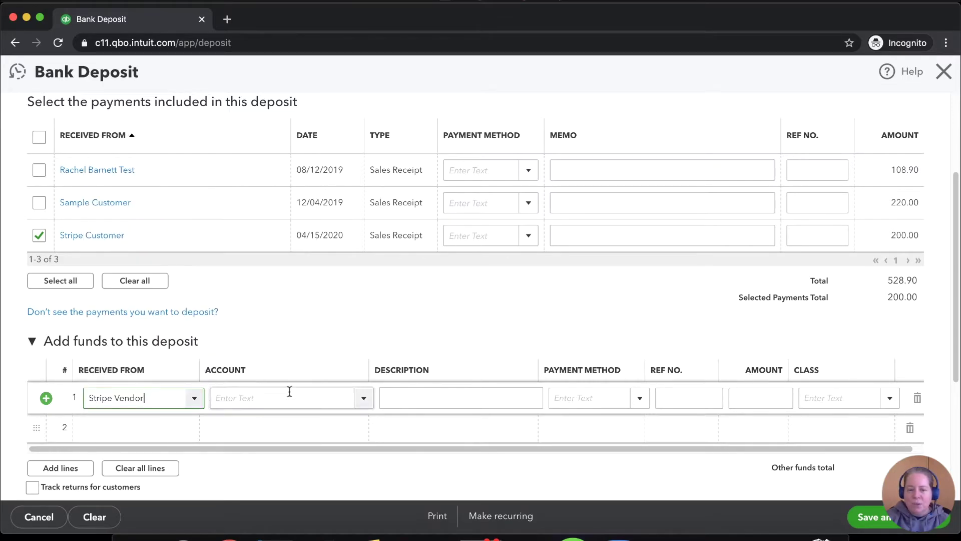
- Create a Merchant Service Fees expense account and assign it to the line
click(289, 399)
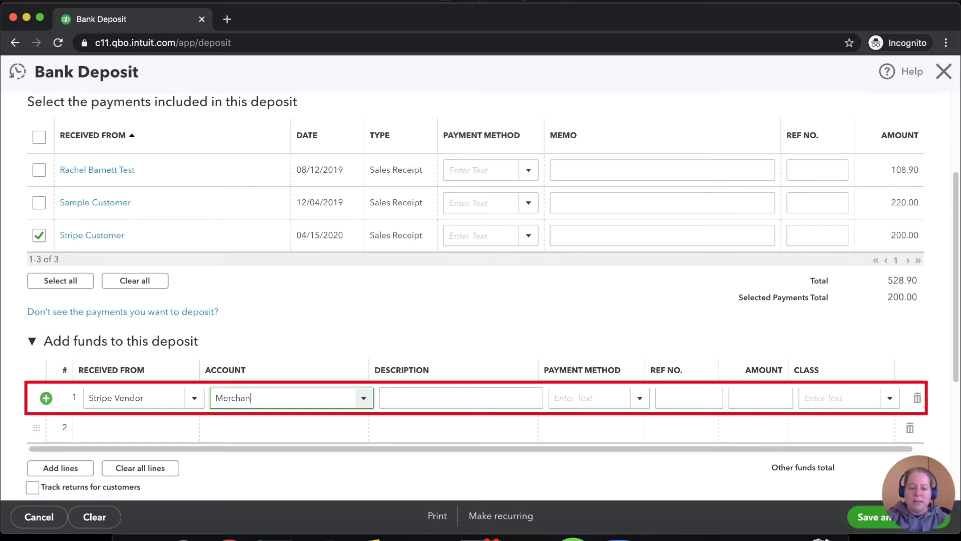
text(t Service Fes)
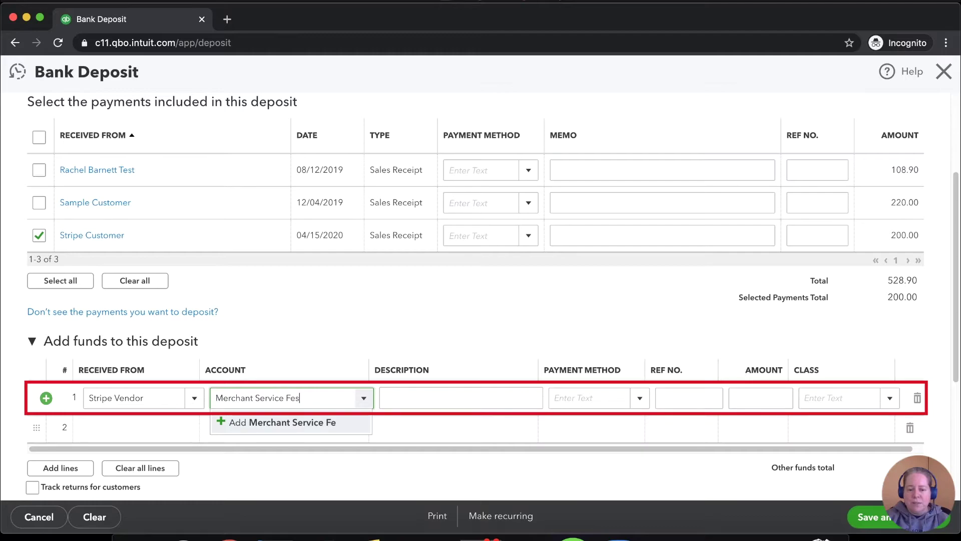
key(Return)
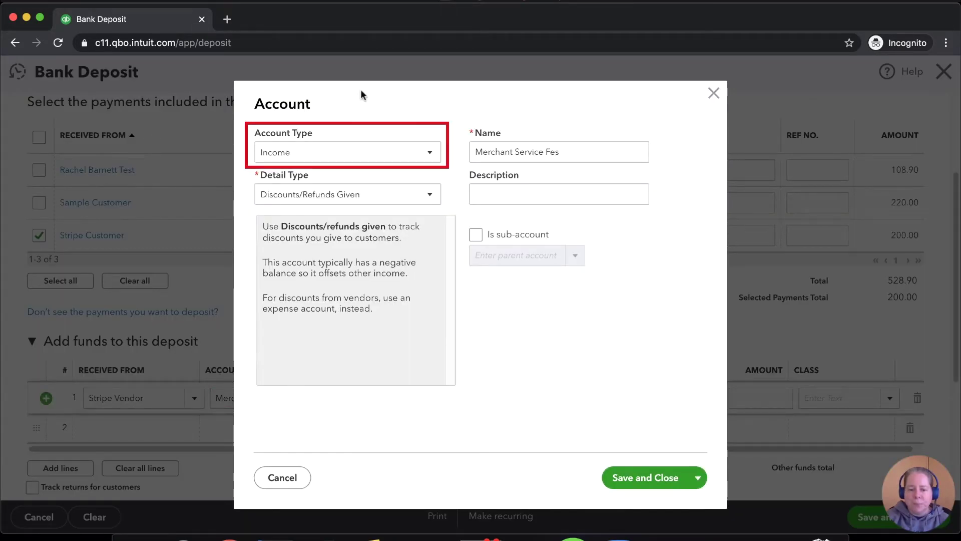
click(364, 148)
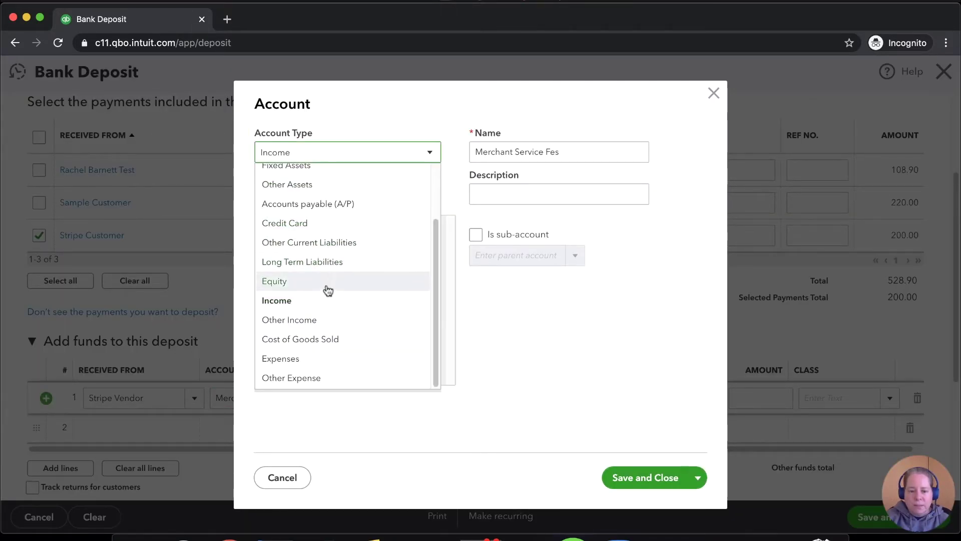
click(300, 359)
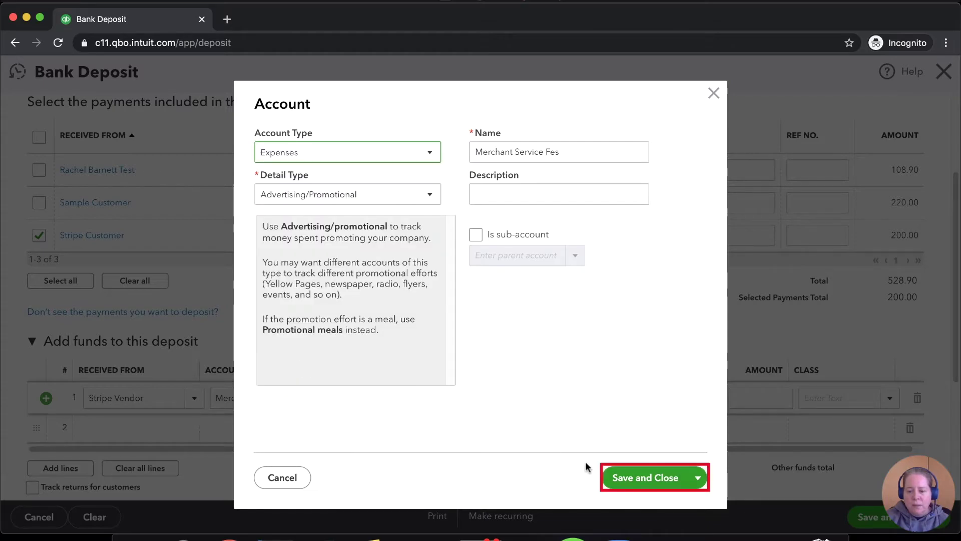
click(645, 477)
key(BackSpace)
text(es)
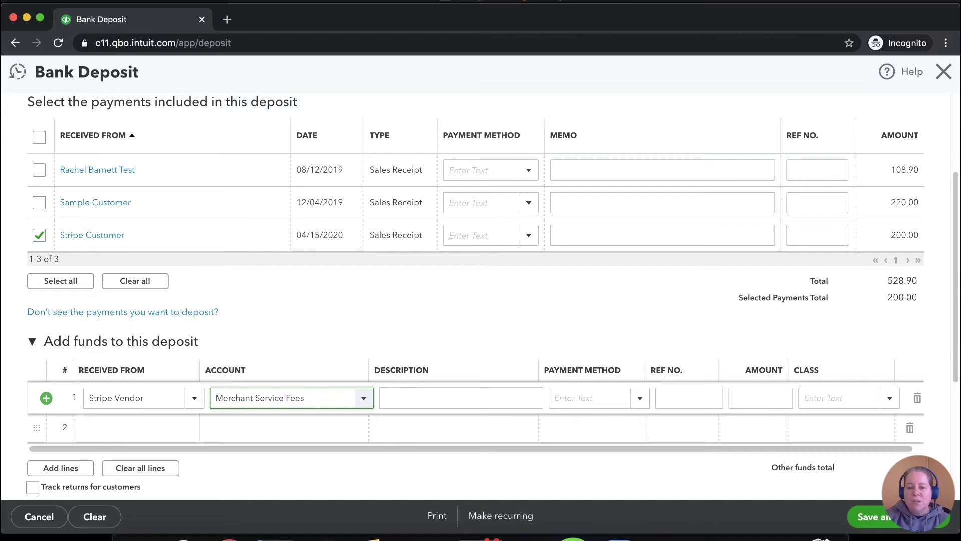
click(429, 401)
- Enter -6.00 on the Merchant Service Fees line, bringing the deposit total to $194.00
click(356, 404)
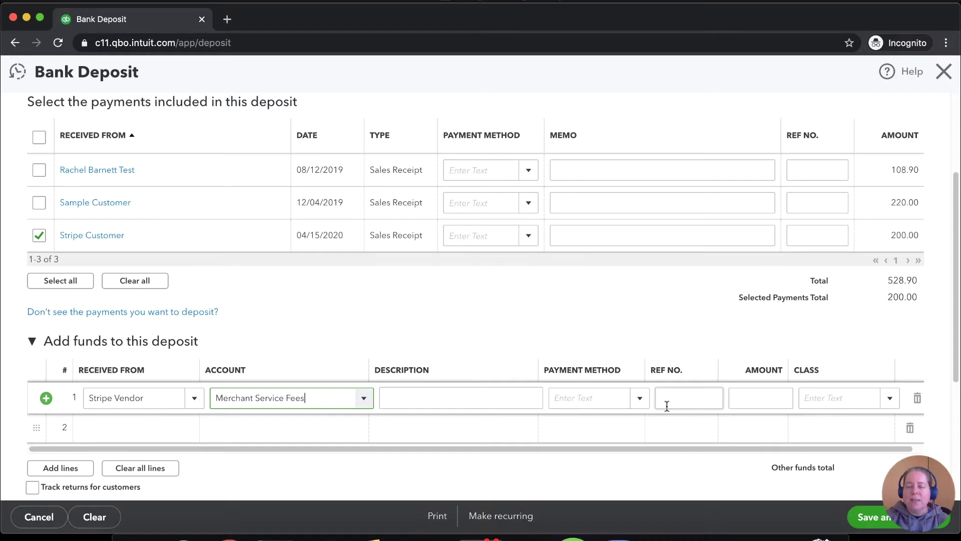
click(826, 399)
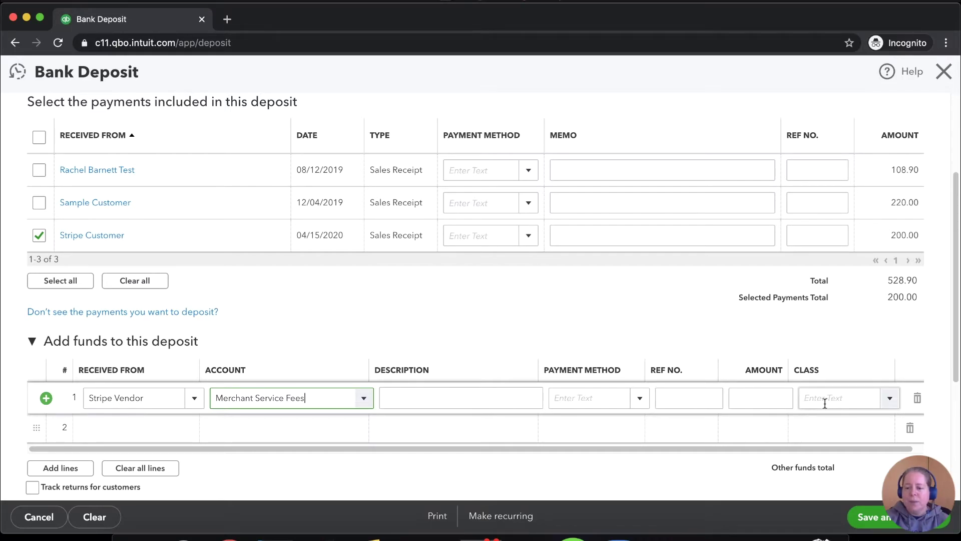
click(766, 400)
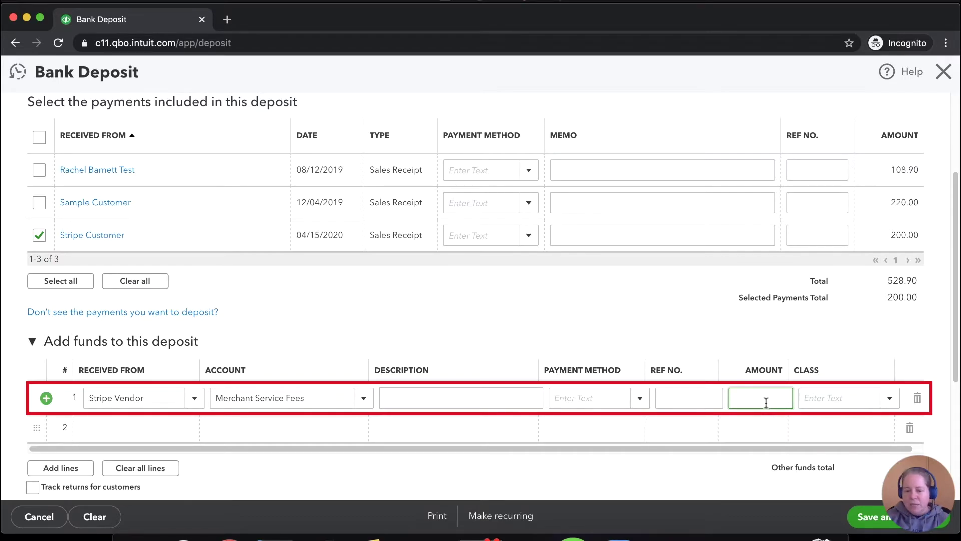
click(322, 535)
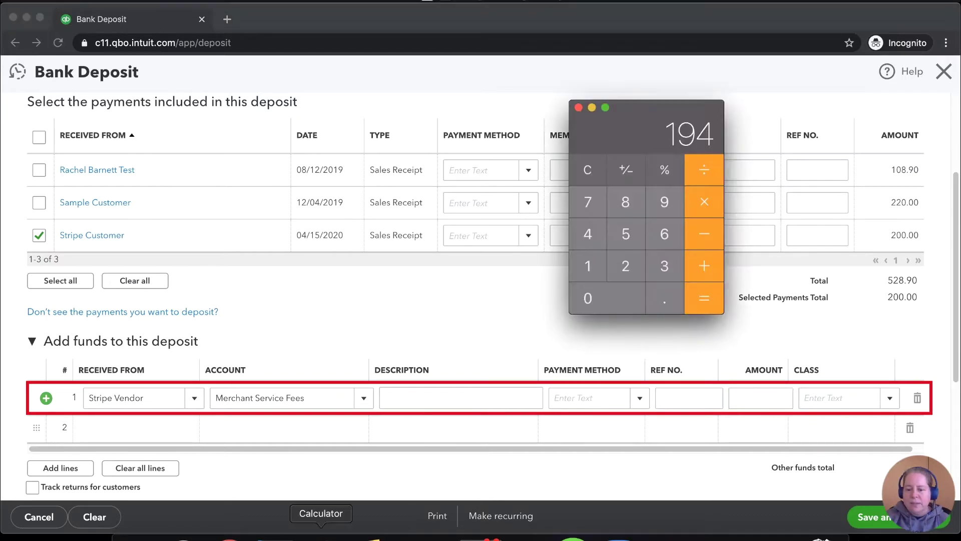
click(765, 401)
text(-6)
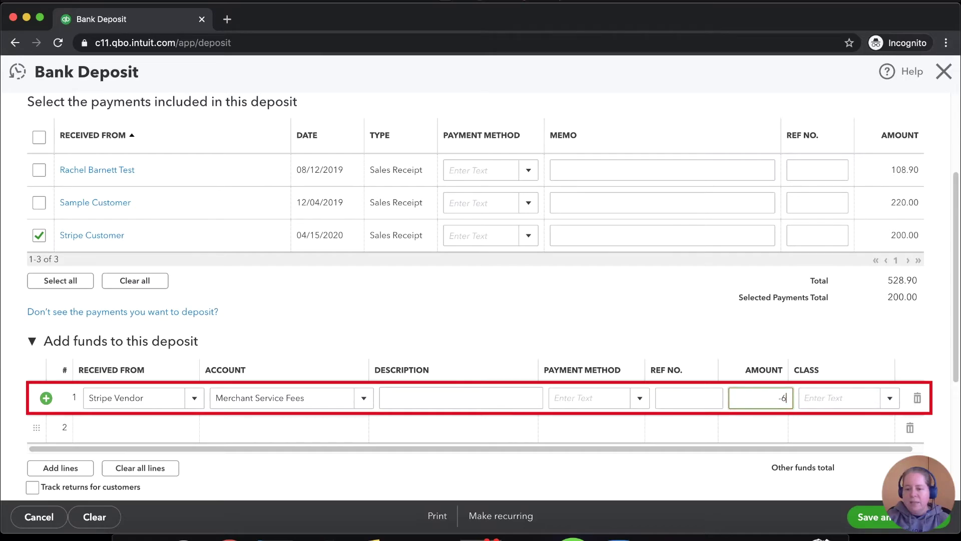
key(Tab)
scroll(583, 371, up, 3)
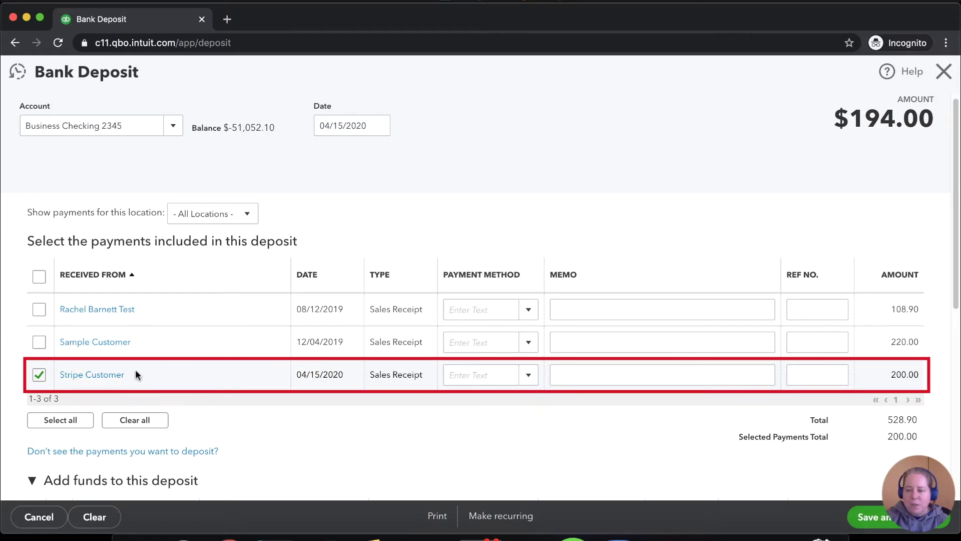
scroll(227, 372, down, 4)
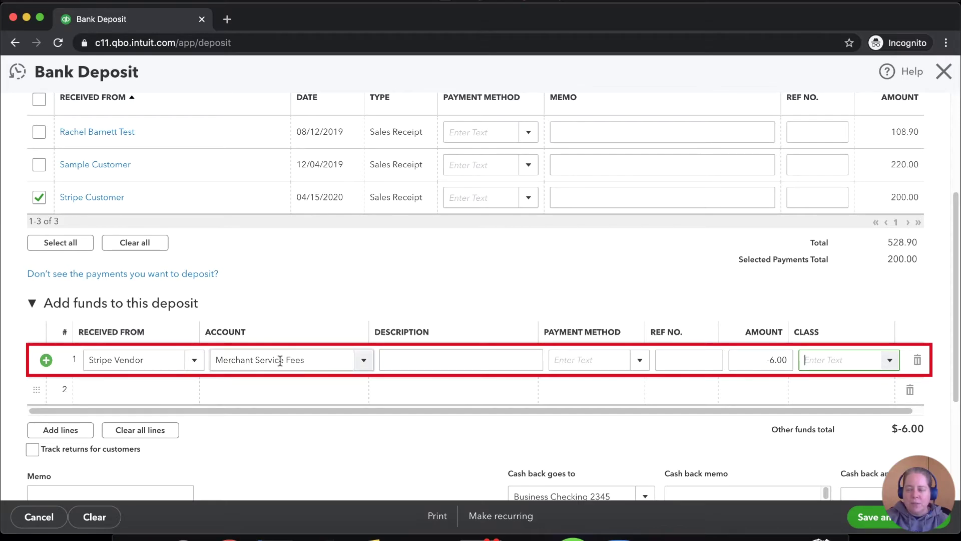
scroll(780, 368, down, 4)
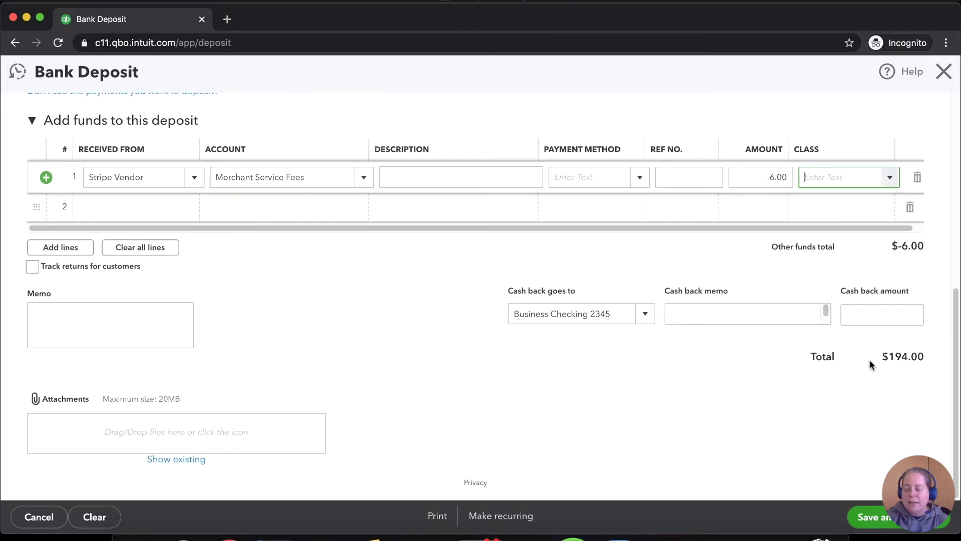
drag(870, 358, 924, 362)
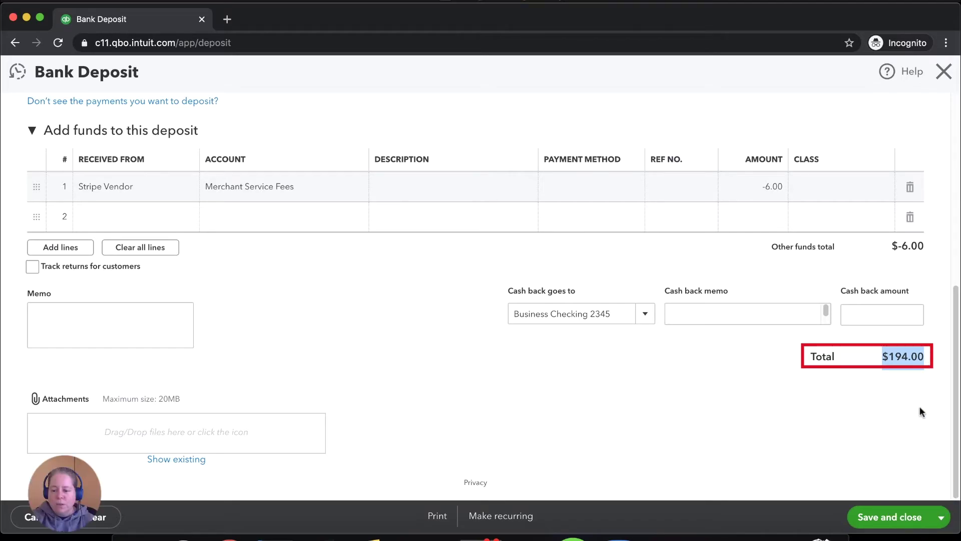
- Save the $194.00 deposit and open the Profit and Loss report
click(891, 519)
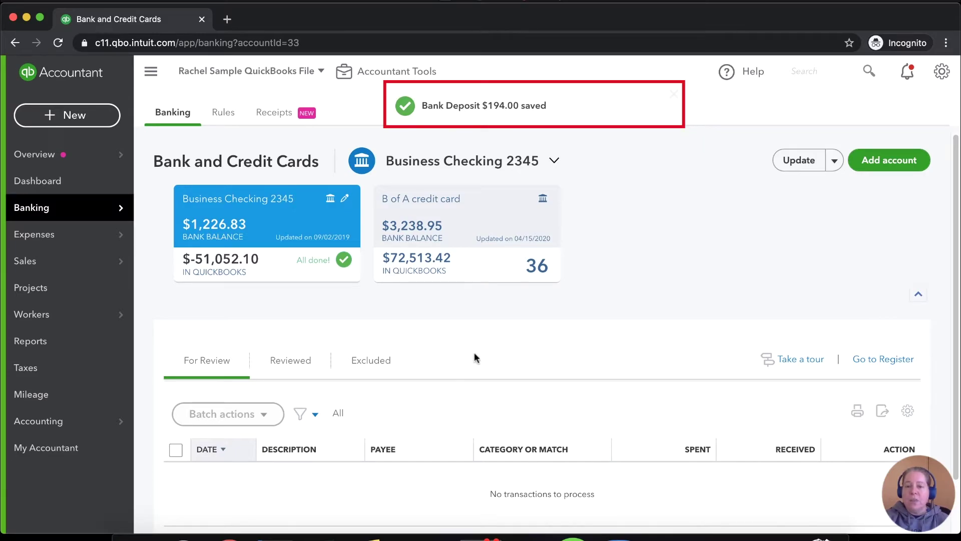
click(87, 341)
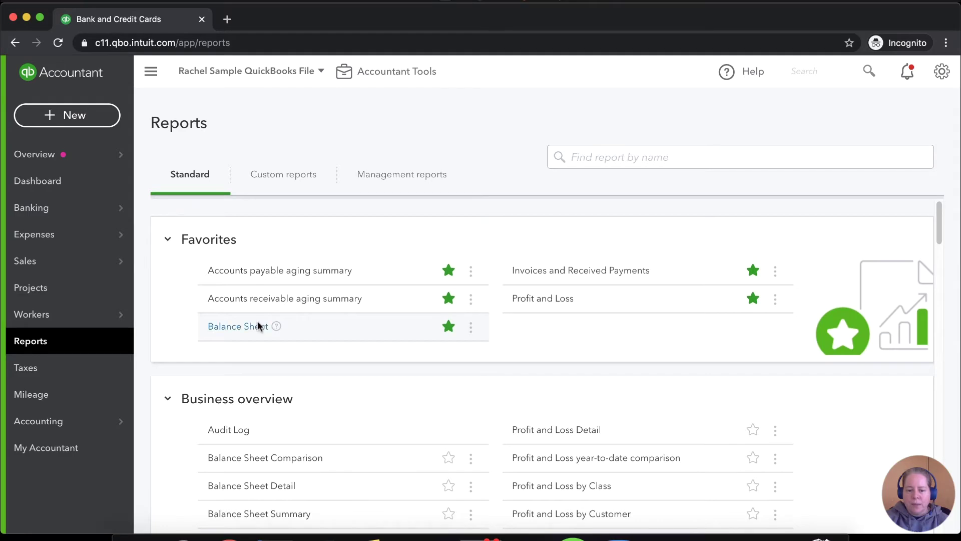
click(539, 297)
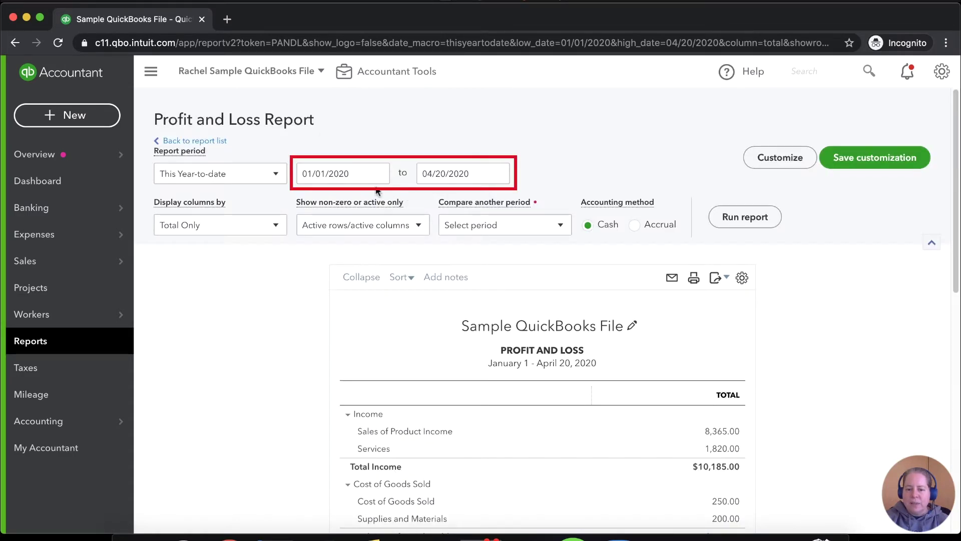
- Run Profit and Loss for the range 04/15/2020 to 04/15/2020
click(374, 176)
text(041520)
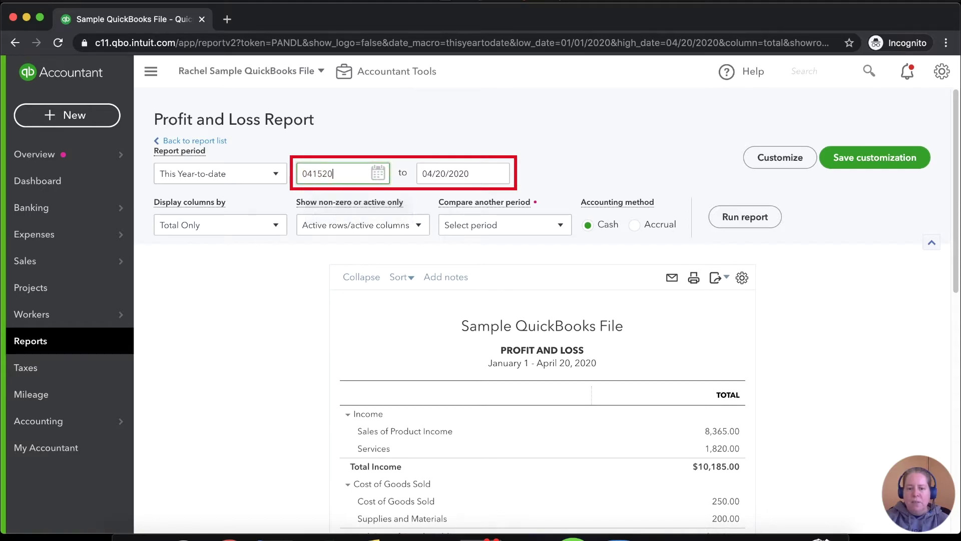
key(Tab)
text(04152020)
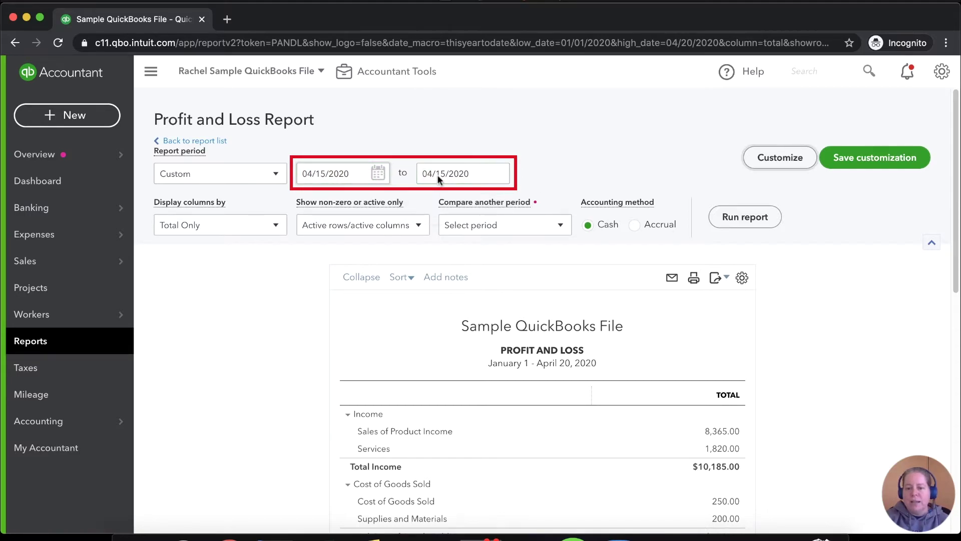
click(744, 217)
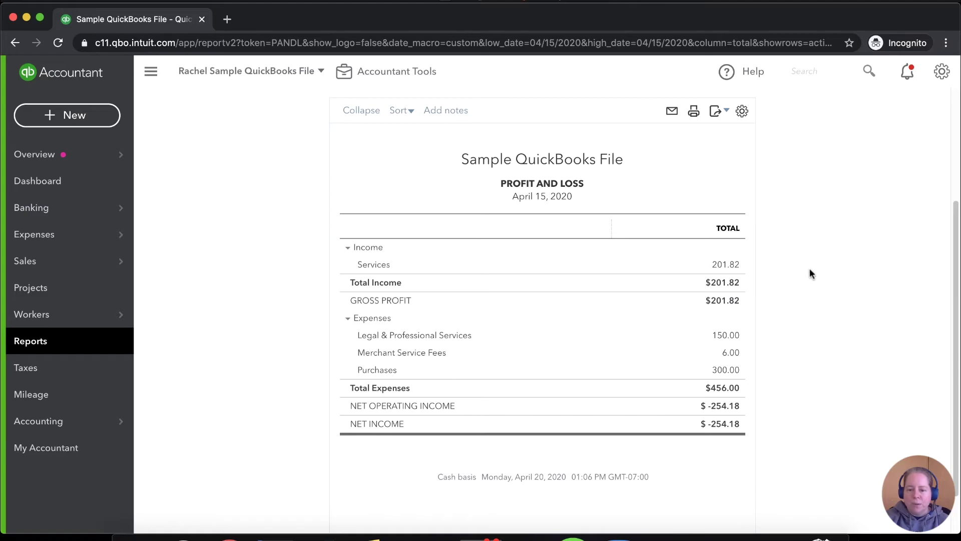
click(727, 265)
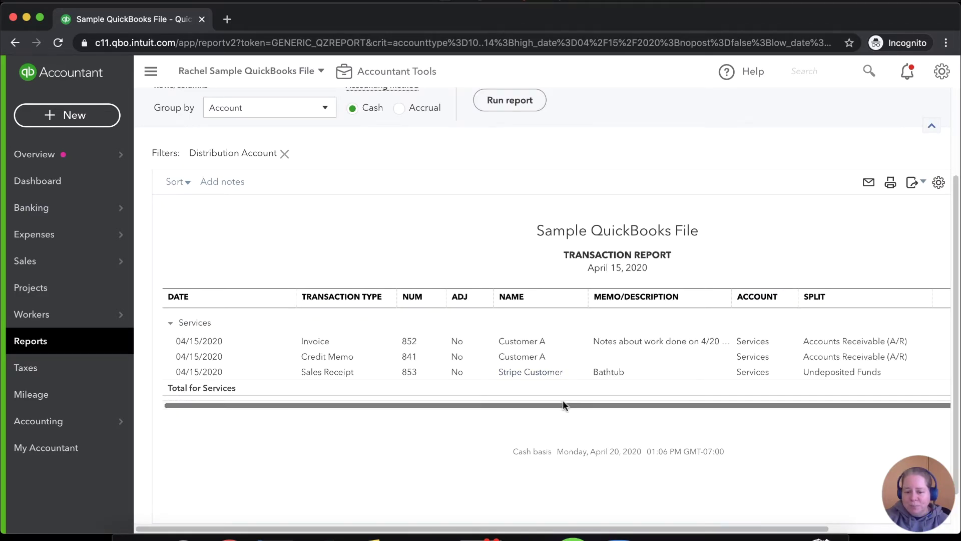
drag(562, 404, 694, 405)
click(150, 71)
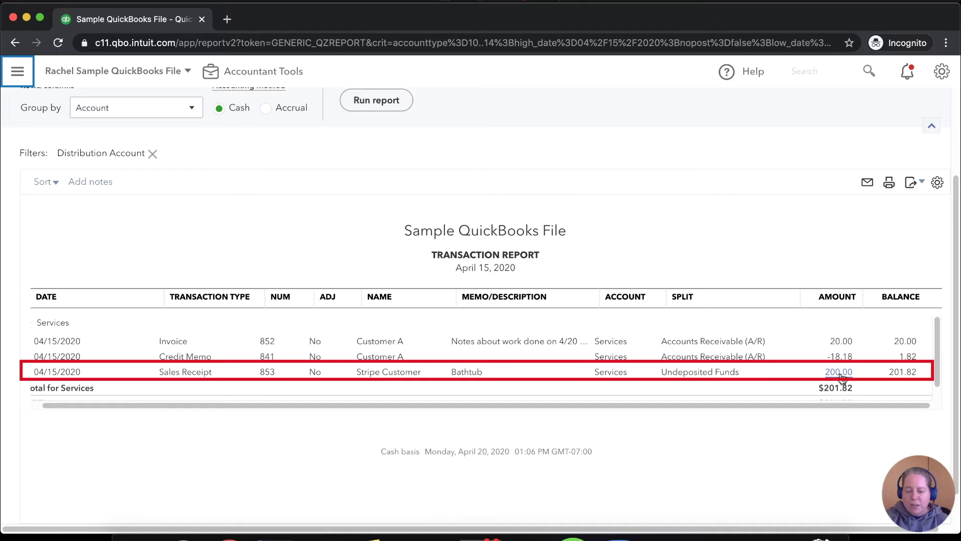
scroll(141, 155, up, 3)
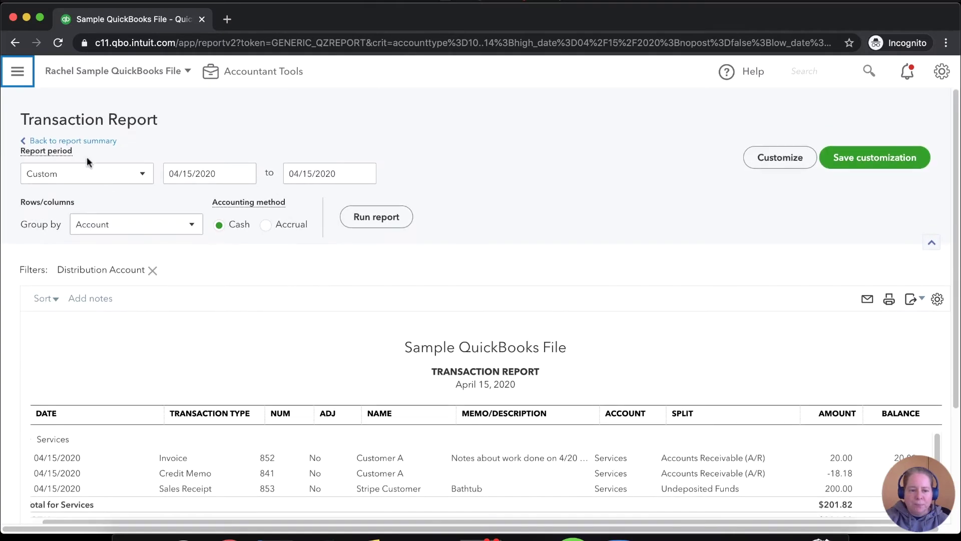
click(65, 145)
scroll(463, 203, down, 4)
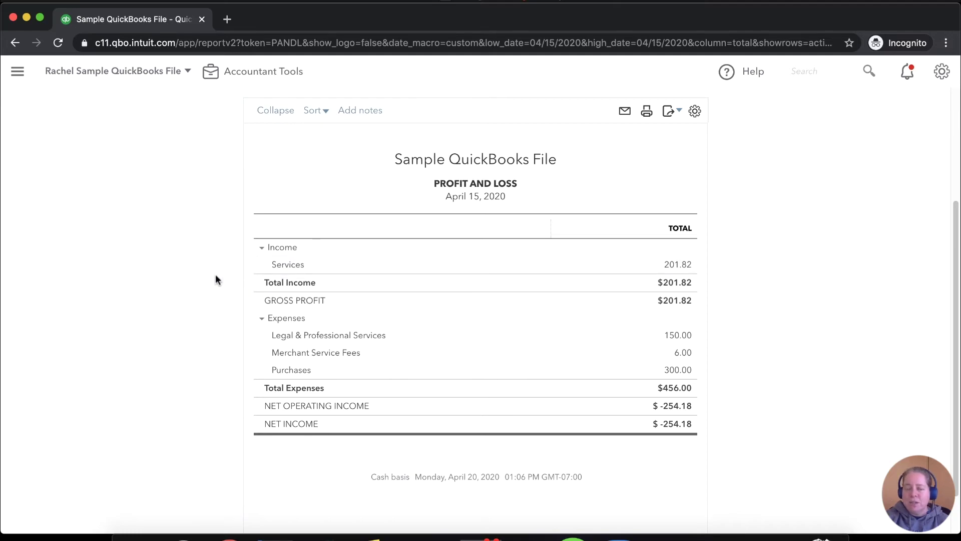
click(19, 74)
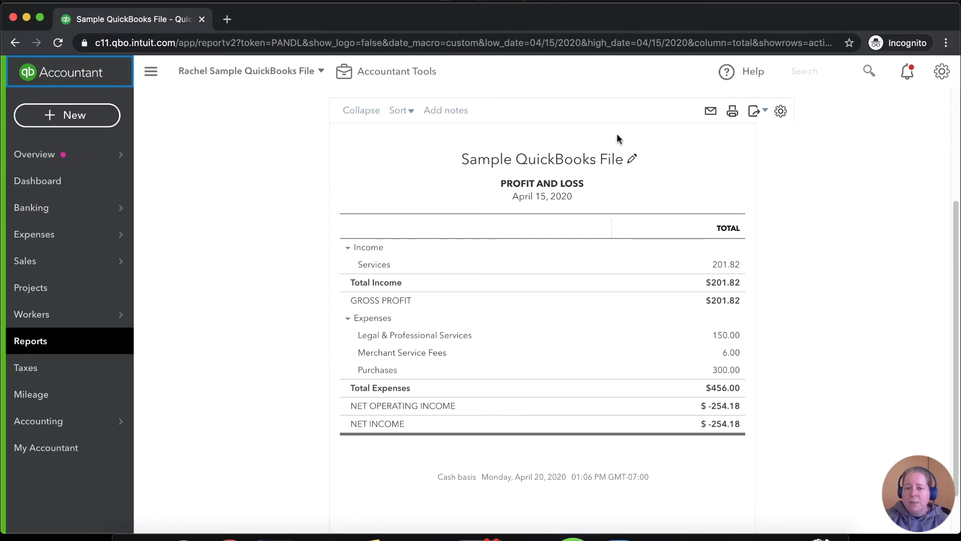
- Start a new bank deposit including the Sample Customer's 220.00 payment
click(82, 120)
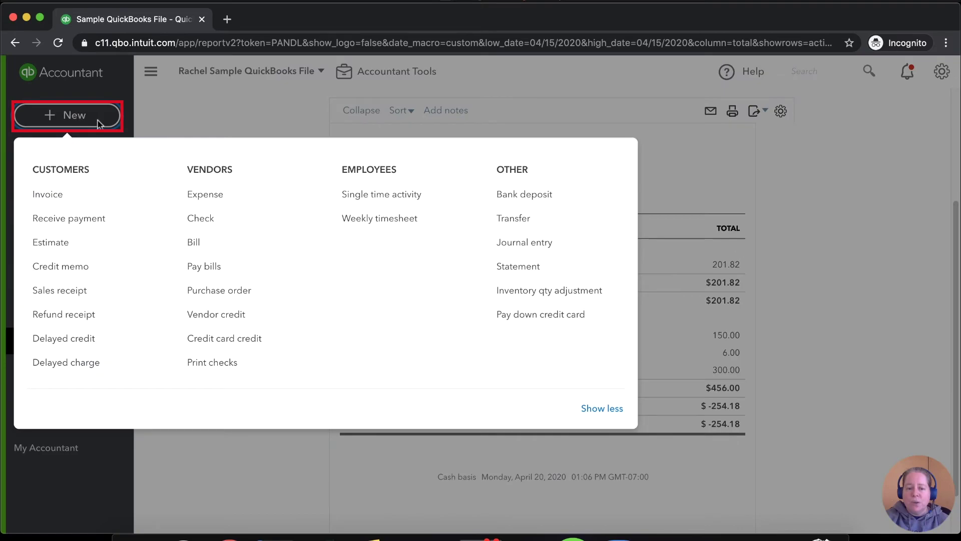
click(537, 199)
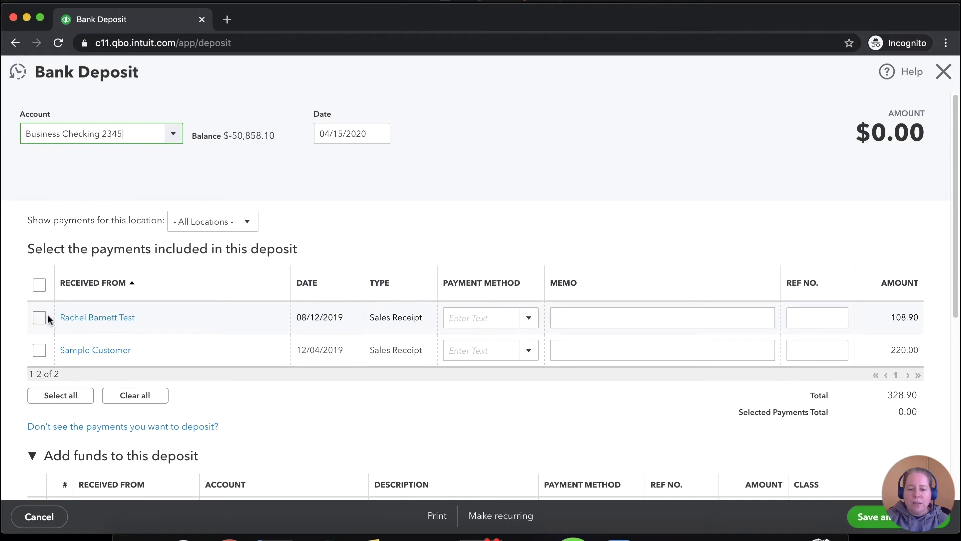
scroll(41, 352, down, 3)
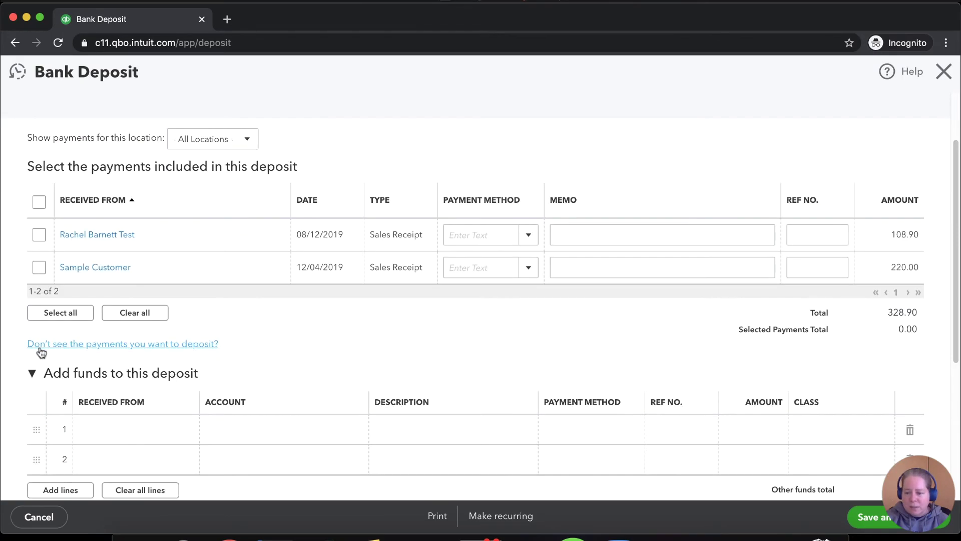
click(39, 268)
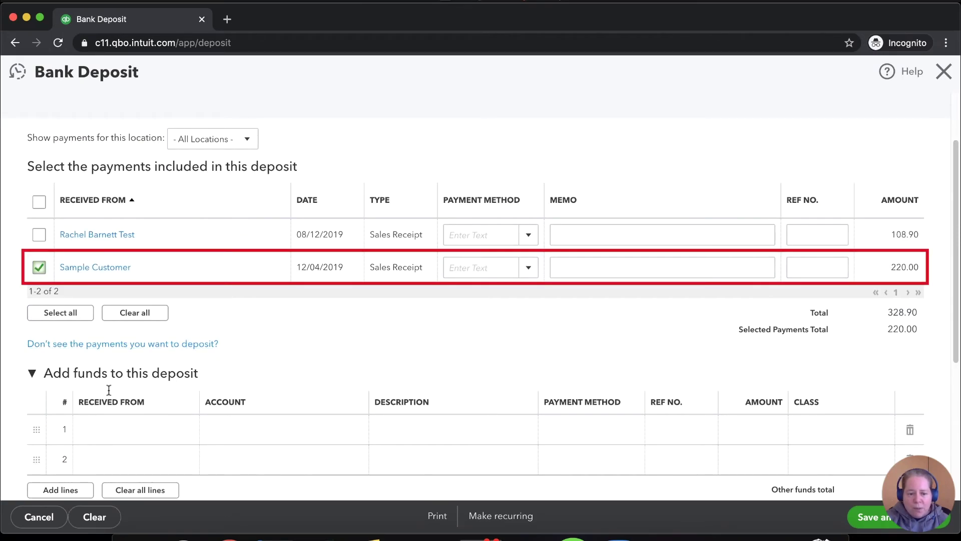
- Add a funds line: Bank Of America, Bank Charges & Fees, amount -30
click(150, 429)
text(Bank Of America)
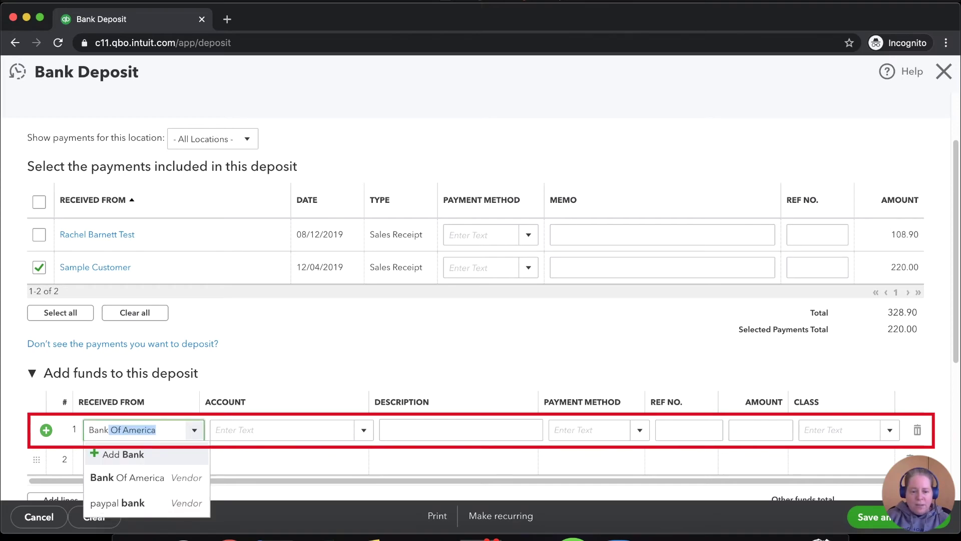
key(Down)
key(Tab)
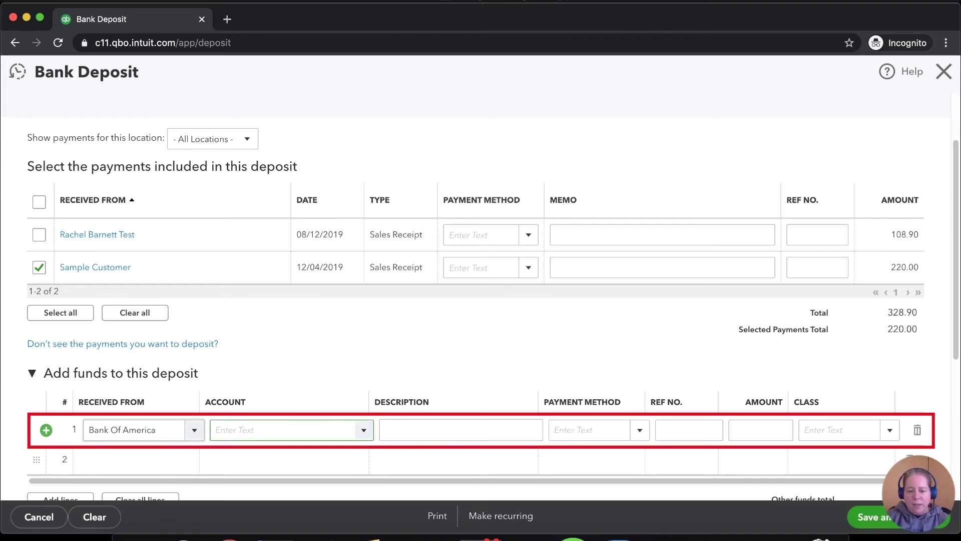
text(bank)
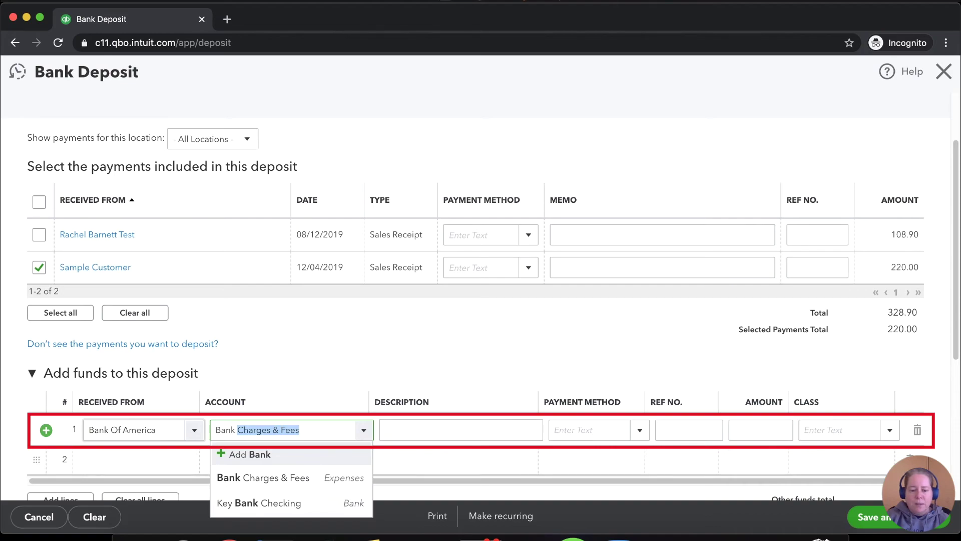
key(Down)
key(Tab)
key(Tab)
key(Tab)
key(Tab)
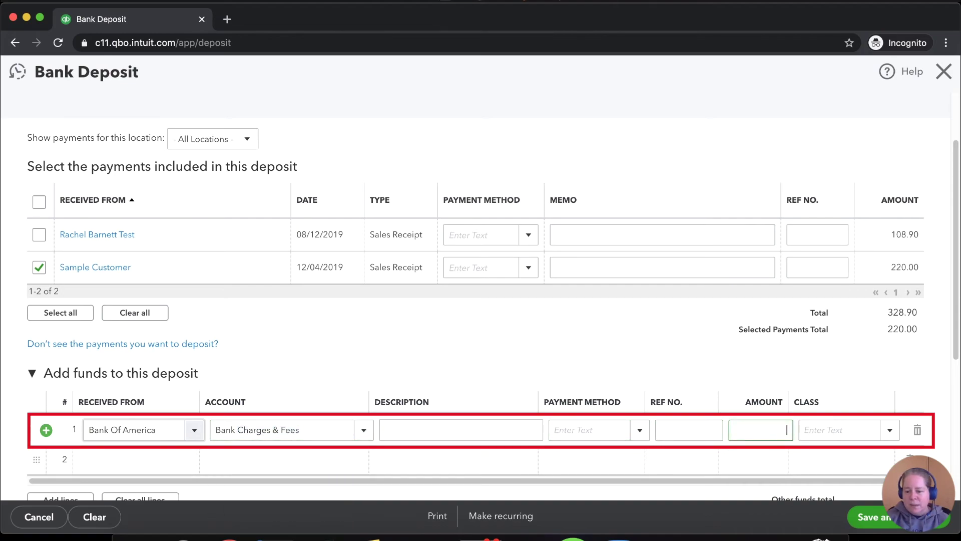
text(-30)
key(Tab)
- Confirm the deposit total is $190.00, then save and close it
scroll(454, 298, up, 3)
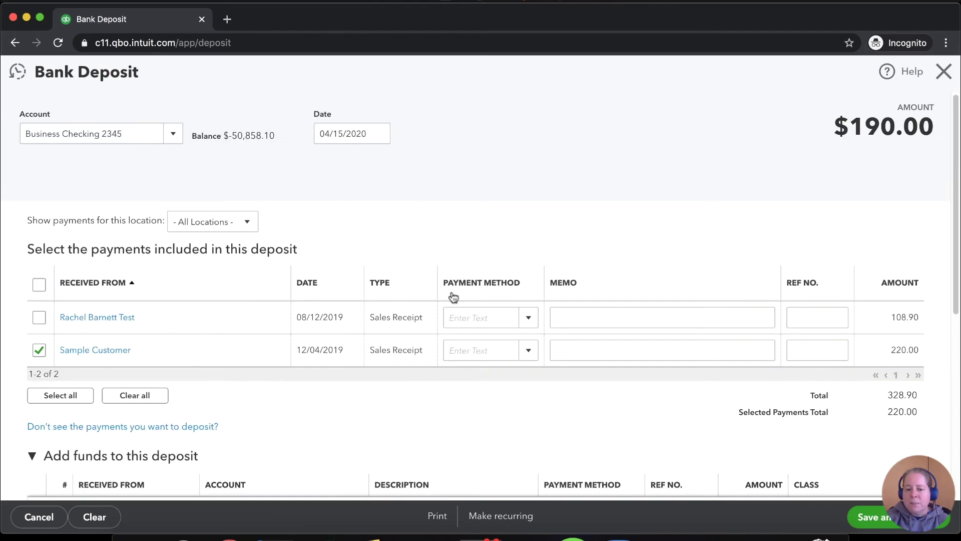
drag(879, 352, 925, 350)
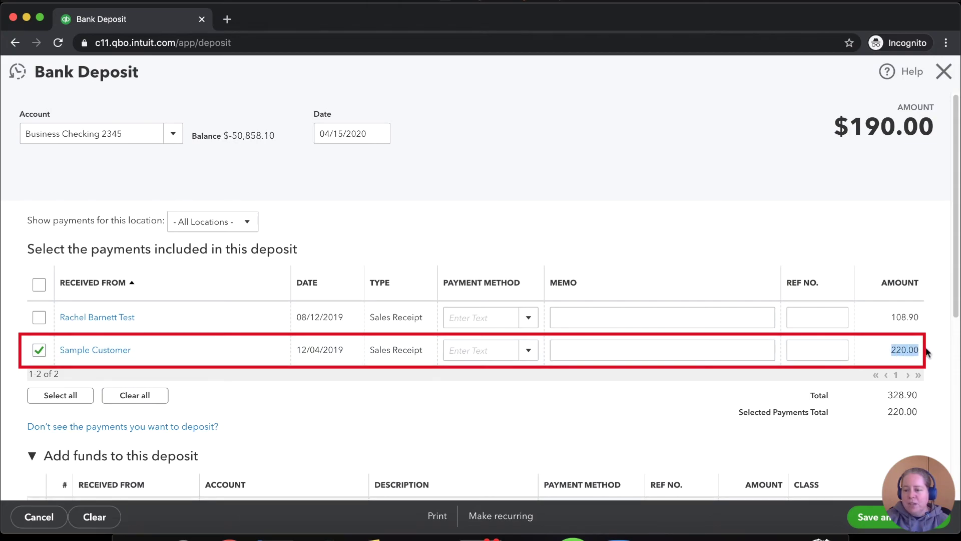
scroll(882, 341, down, 3)
scroll(882, 341, down, 2)
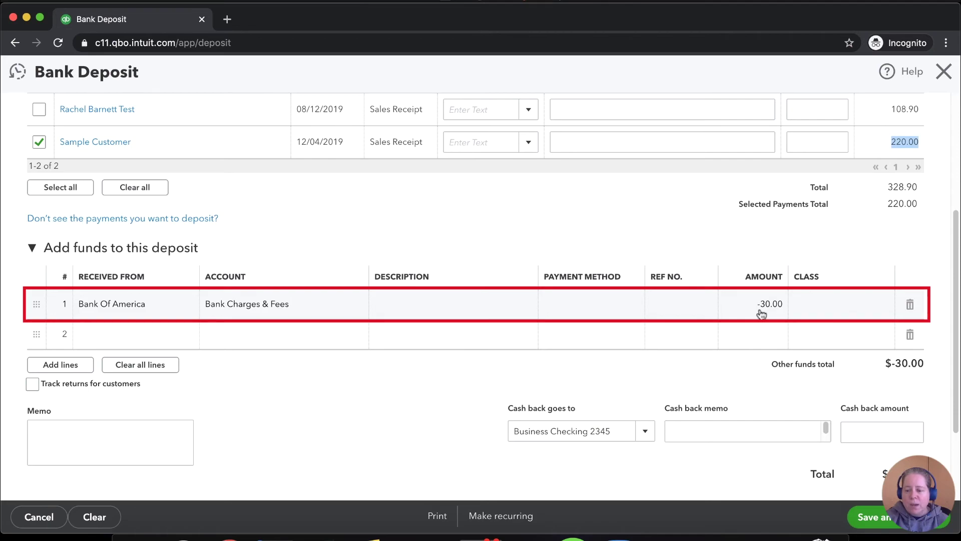
scroll(888, 445, down, 3)
drag(888, 360, 926, 359)
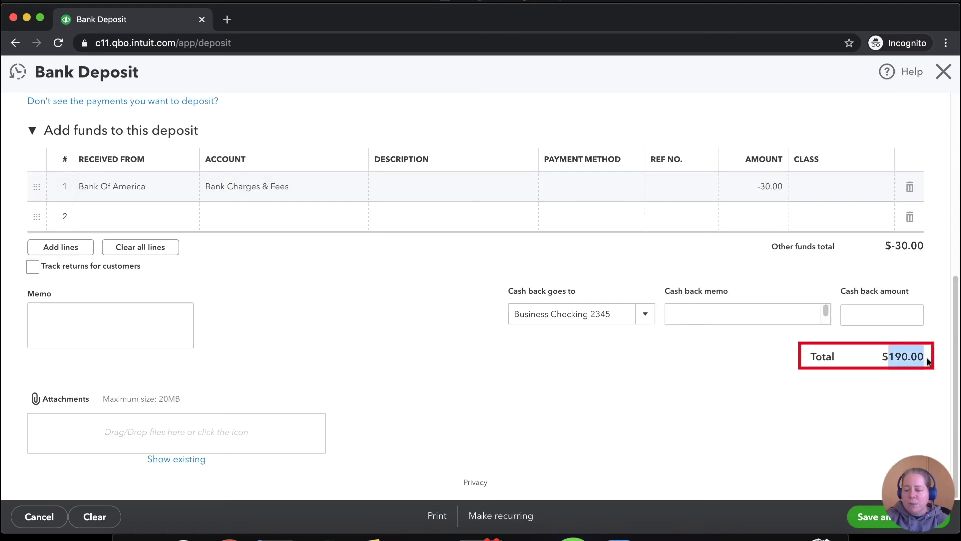
click(887, 516)
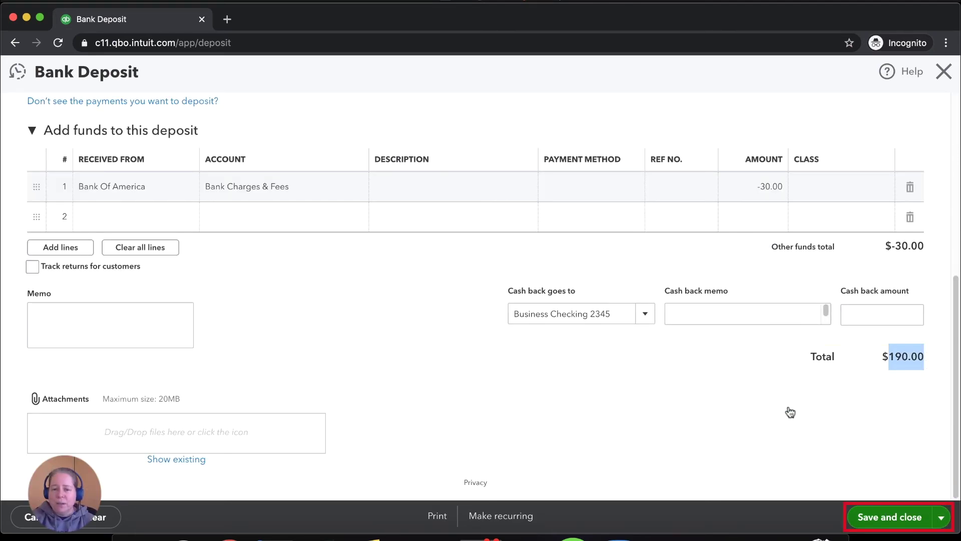